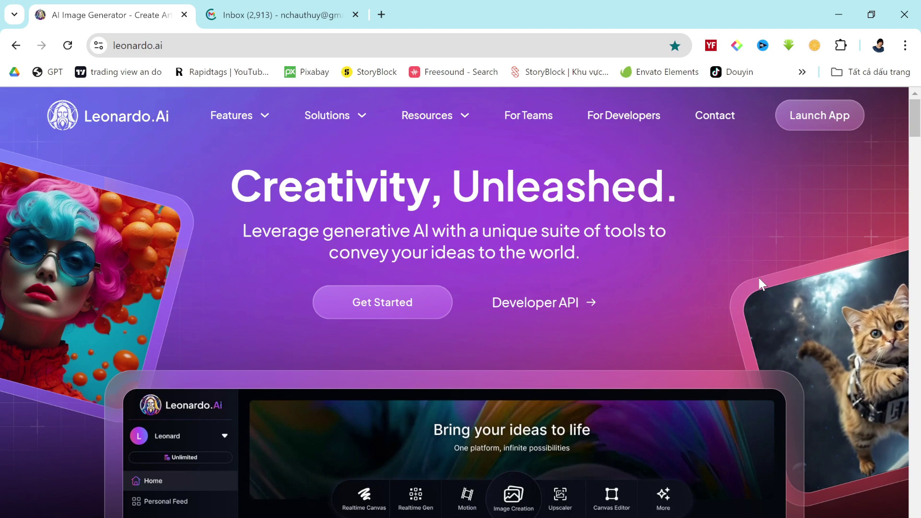
- Scroll down through the Leonardo.Ai homepage to reach the app launch
{"action": "scroll", "coordinate": [600, 283], "scroll_direction": "down", "scroll_amount": 10}
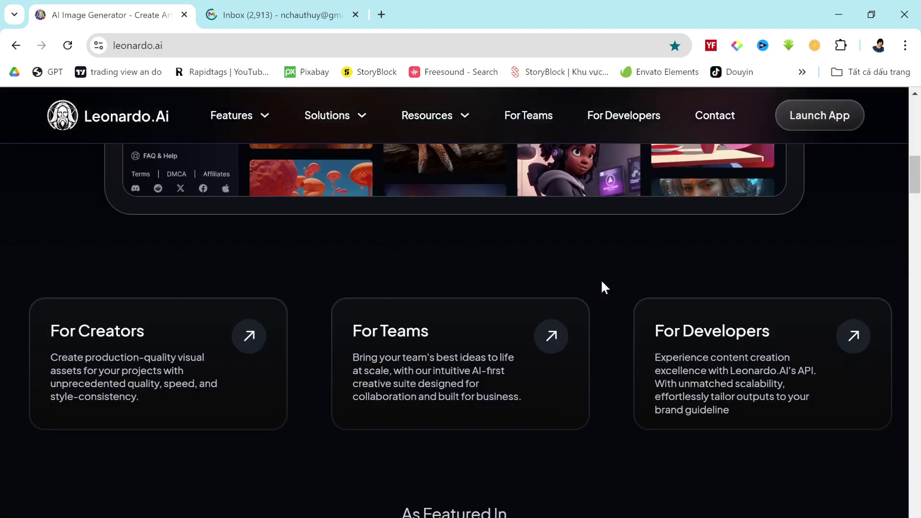
{"action": "scroll", "coordinate": [602, 286], "scroll_direction": "down", "scroll_amount": 8}
{"action": "scroll", "coordinate": [601, 280], "scroll_direction": "down", "scroll_amount": 4}
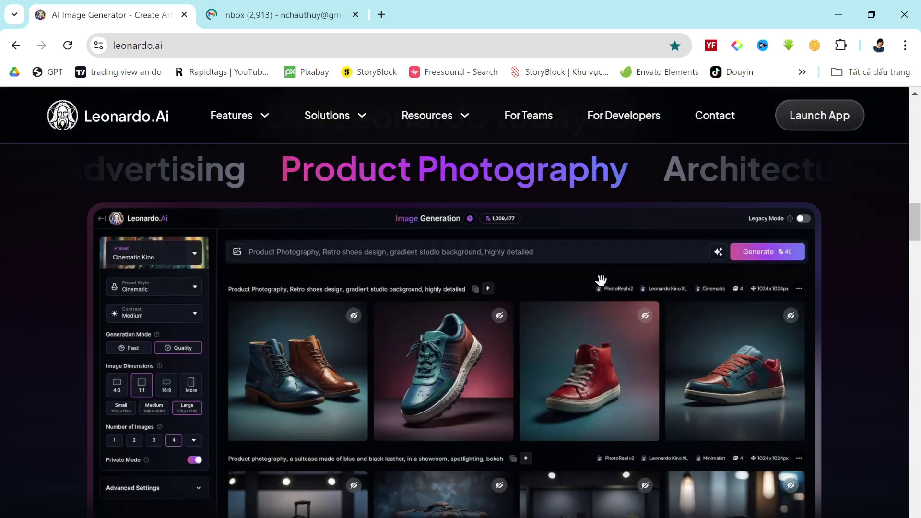
{"action": "scroll", "coordinate": [601, 281], "scroll_direction": "down", "scroll_amount": 10}
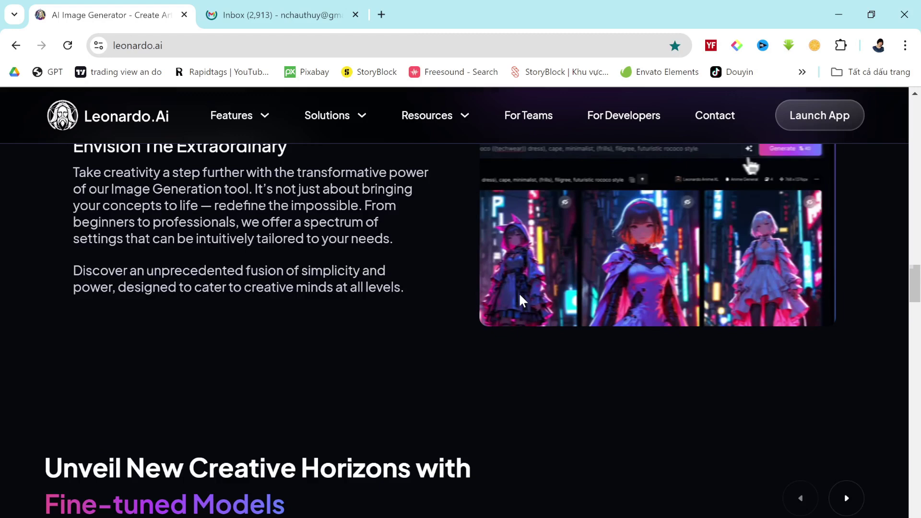
{"action": "scroll", "coordinate": [519, 295], "scroll_direction": "down", "scroll_amount": 8}
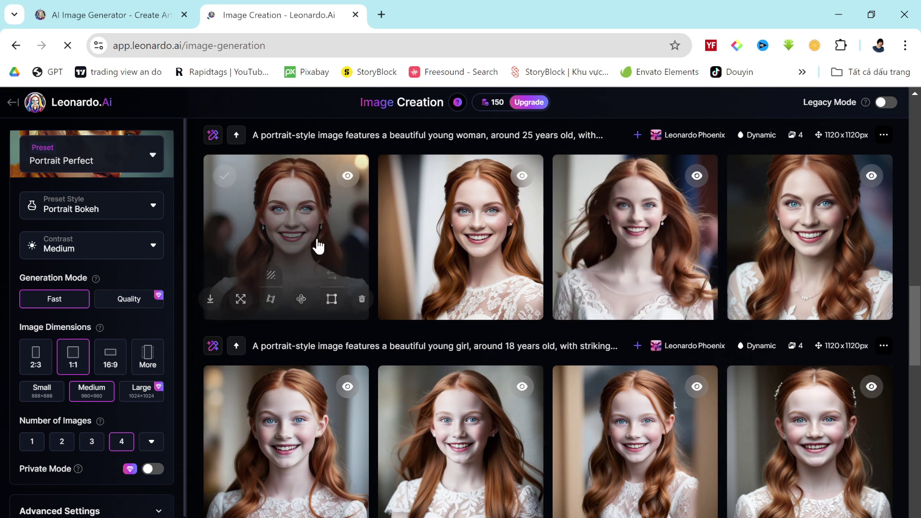
- View the first red-haired portrait full size, then close the viewer
{"action": "left_click", "coordinate": [317, 245]}
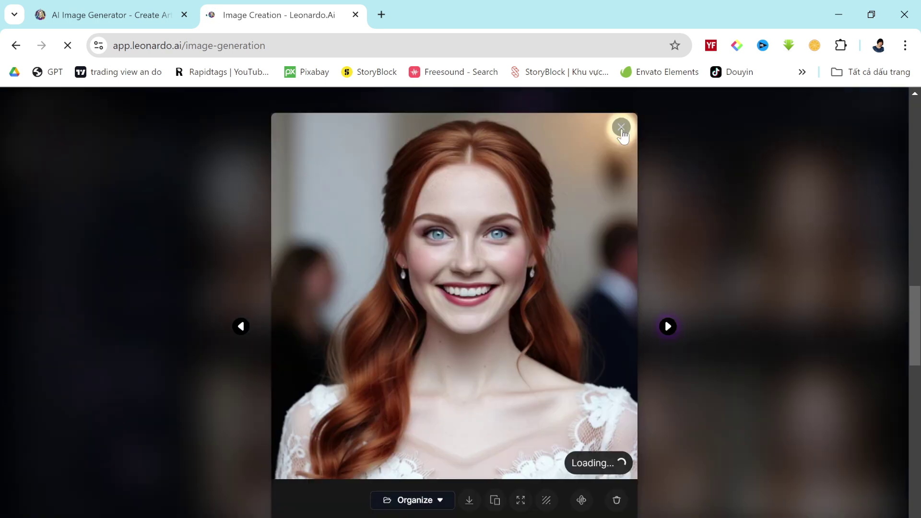
{"action": "left_click", "coordinate": [621, 127]}
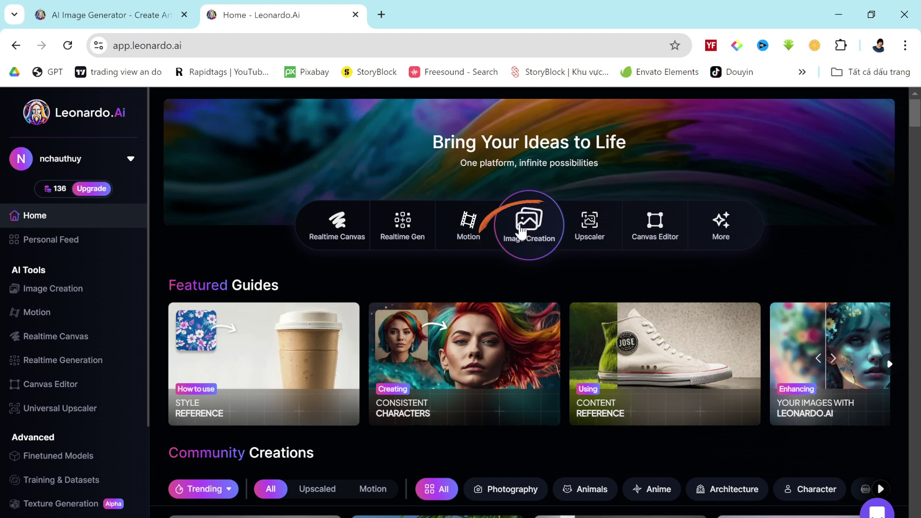
- Reopen Image Creation, browse the generation history, and select the old prompt text
{"action": "left_click", "coordinate": [521, 229]}
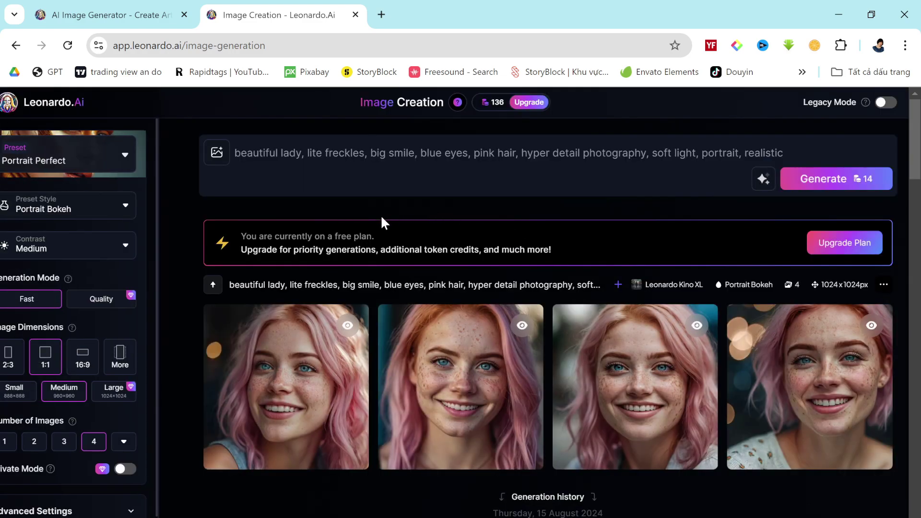
{"action": "scroll", "coordinate": [373, 254], "scroll_direction": "down", "scroll_amount": 4}
{"action": "scroll", "coordinate": [374, 257], "scroll_direction": "down", "scroll_amount": 3}
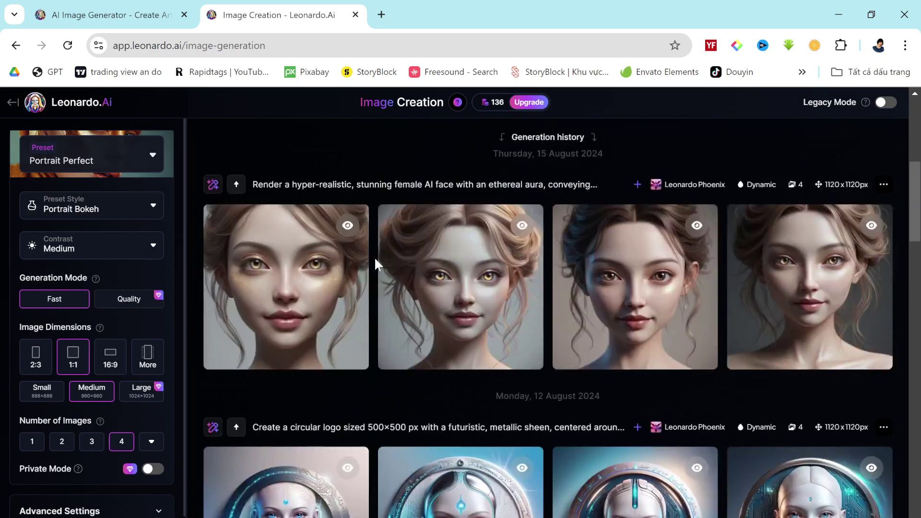
{"action": "scroll", "coordinate": [375, 261], "scroll_direction": "down", "scroll_amount": 12}
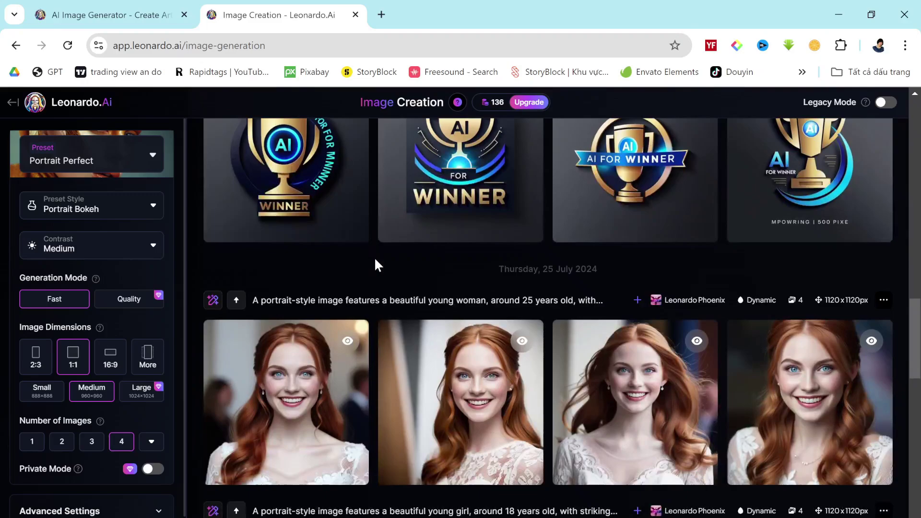
{"action": "scroll", "coordinate": [375, 264], "scroll_direction": "down", "scroll_amount": 3}
{"action": "scroll", "coordinate": [375, 264], "scroll_direction": "up", "scroll_amount": 12}
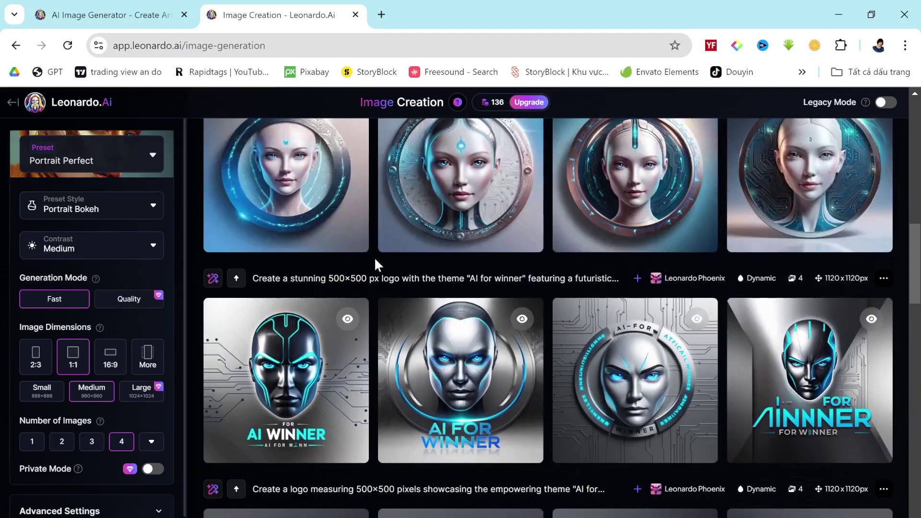
{"action": "scroll", "coordinate": [375, 264], "scroll_direction": "up", "scroll_amount": 10}
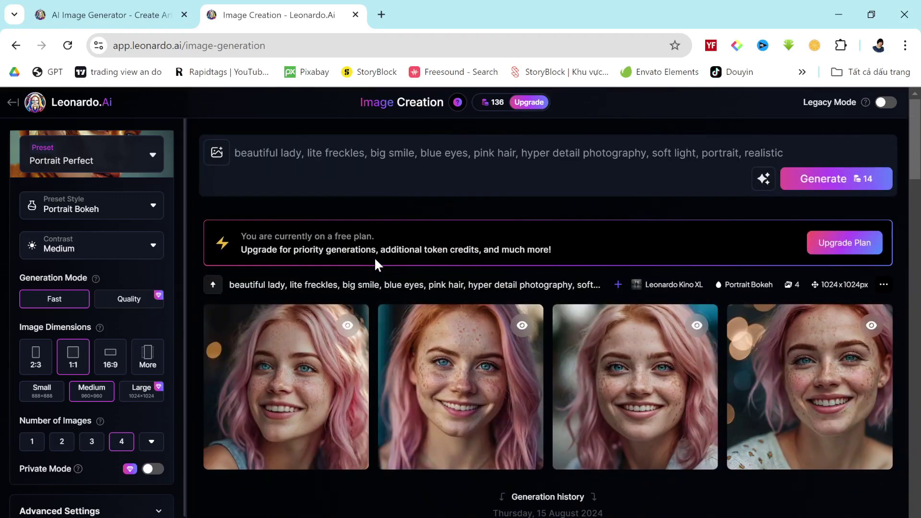
{"action": "left_click_drag", "start_coordinate": [235, 152], "coordinate": [783, 152]}
- Delete the old pink-haired portrait prompt, briefly checking the Image Guidance panel
{"action": "key", "text": "BackSpace"}
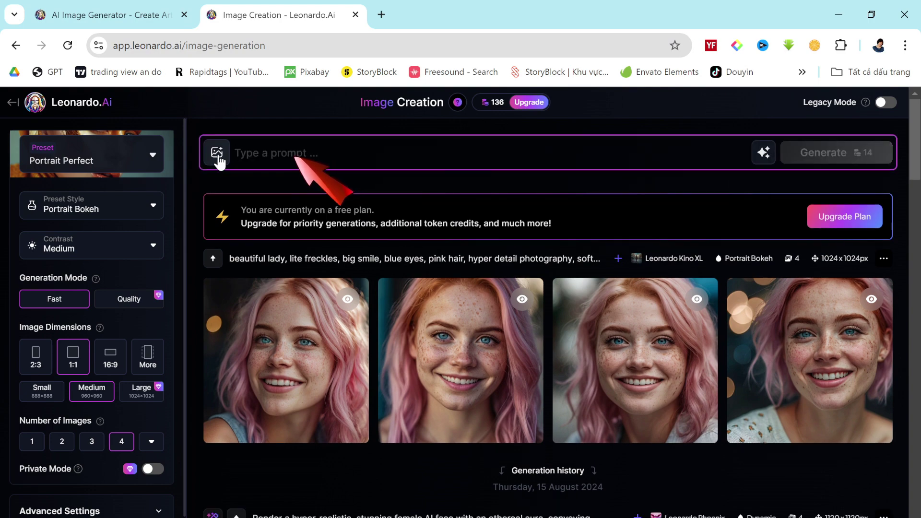
{"action": "left_click", "coordinate": [217, 154]}
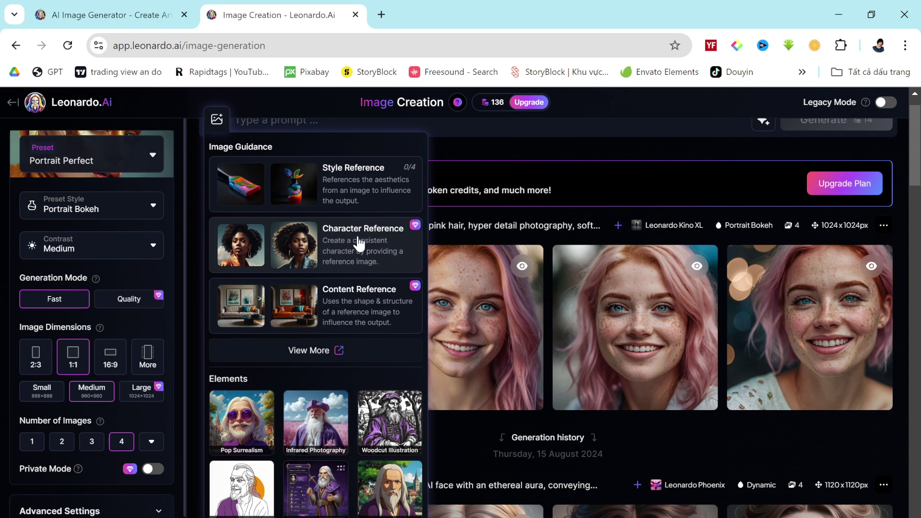
{"action": "left_click", "coordinate": [498, 138]}
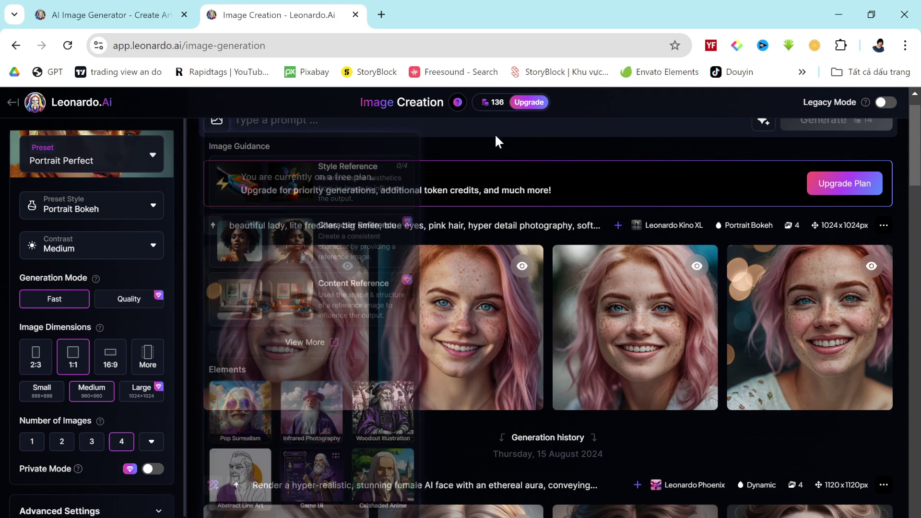
{"action": "scroll", "coordinate": [454, 156], "scroll_direction": "up", "scroll_amount": 1}
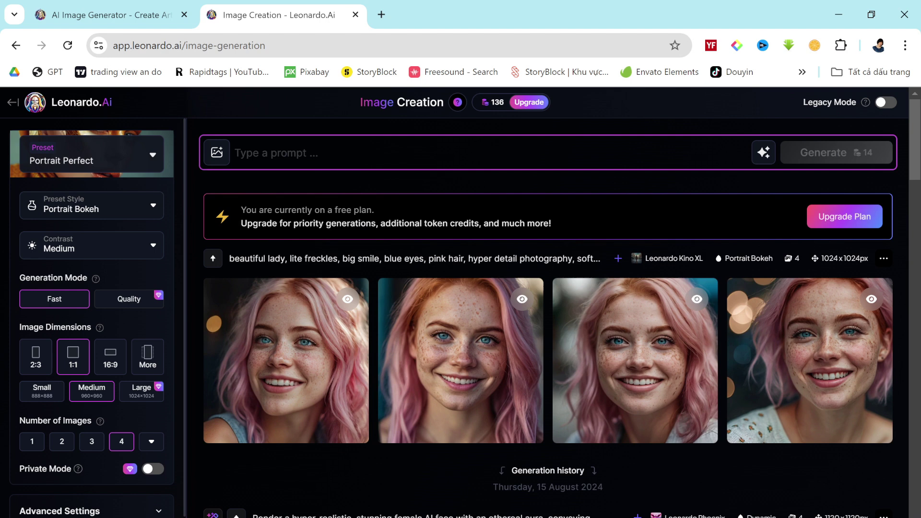
- Paste the radiant-pink-skin, blue-eyed pink-hair prompt, generate four portraits, and view the first full size
{"action": "type", "text": "beautiful lady, radiant pink white skin, big smile, blue eyes, pink hair, hyper detail photography, soft light, portrait, realistic"}
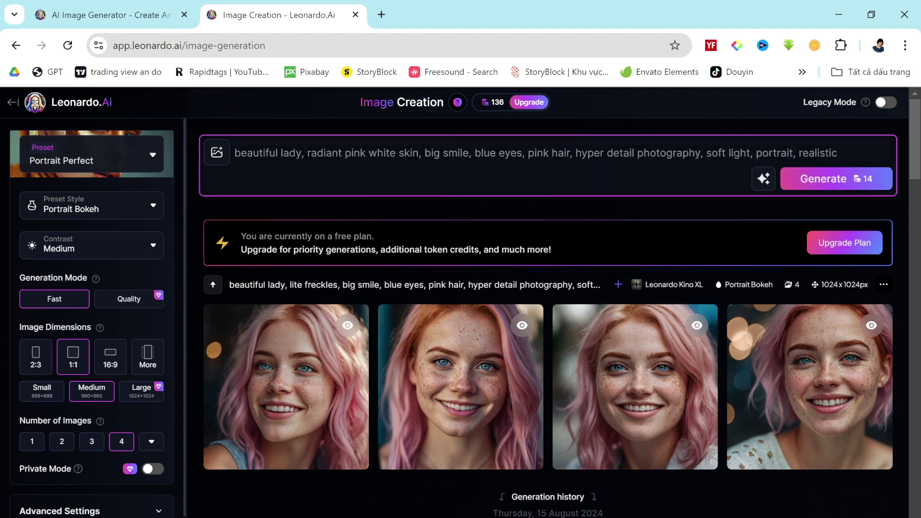
{"action": "left_click_drag", "start_coordinate": [325, 153], "coordinate": [752, 153]}
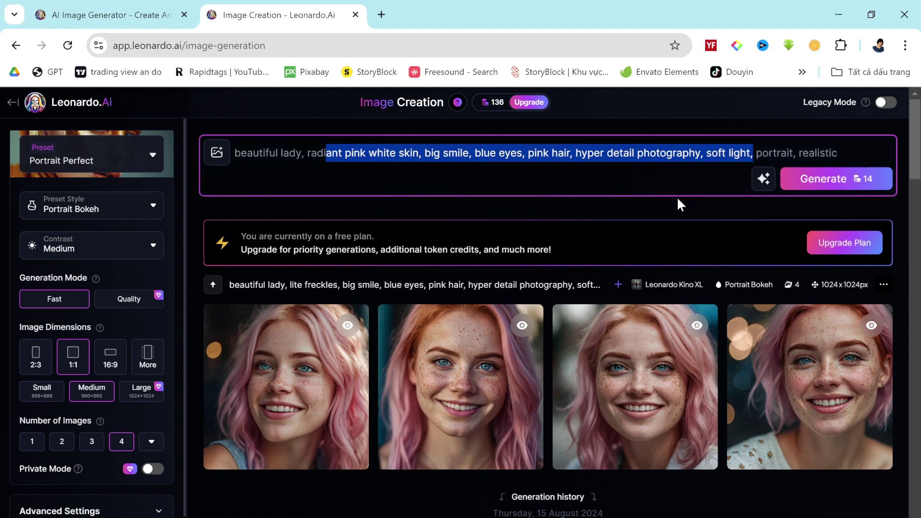
{"action": "left_click", "coordinate": [765, 182]}
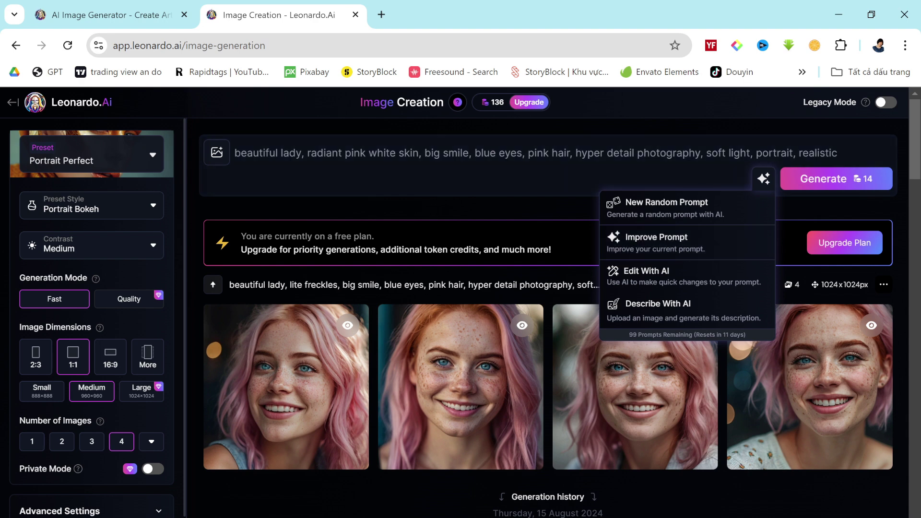
{"action": "left_click", "coordinate": [457, 153]}
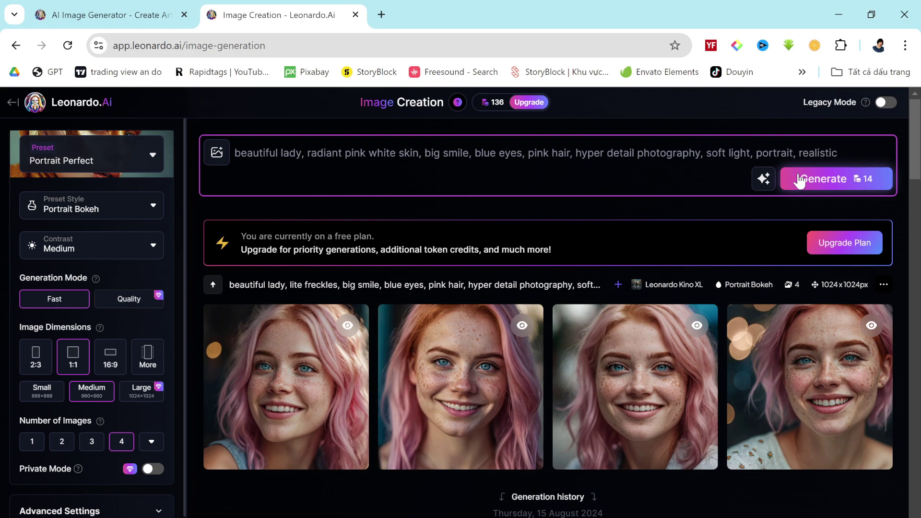
{"action": "left_click", "coordinate": [820, 182]}
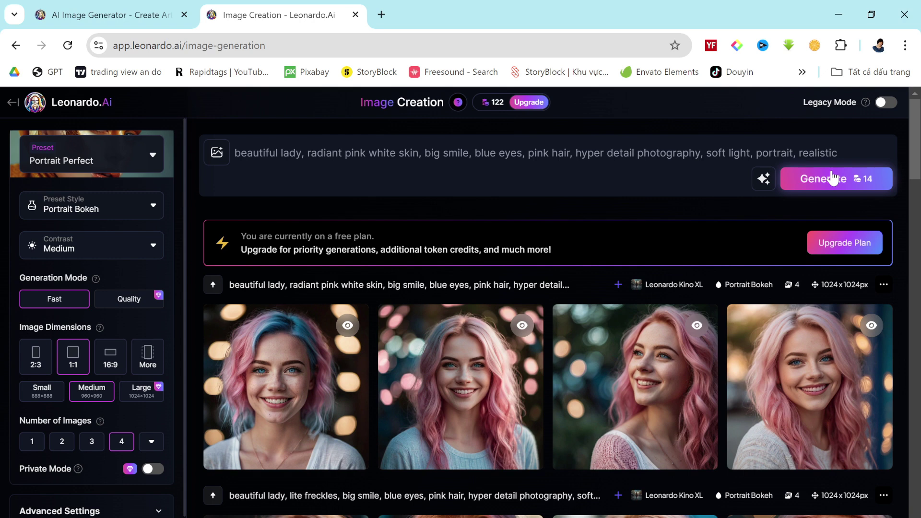
{"action": "mouse_move", "coordinate": [348, 380]}
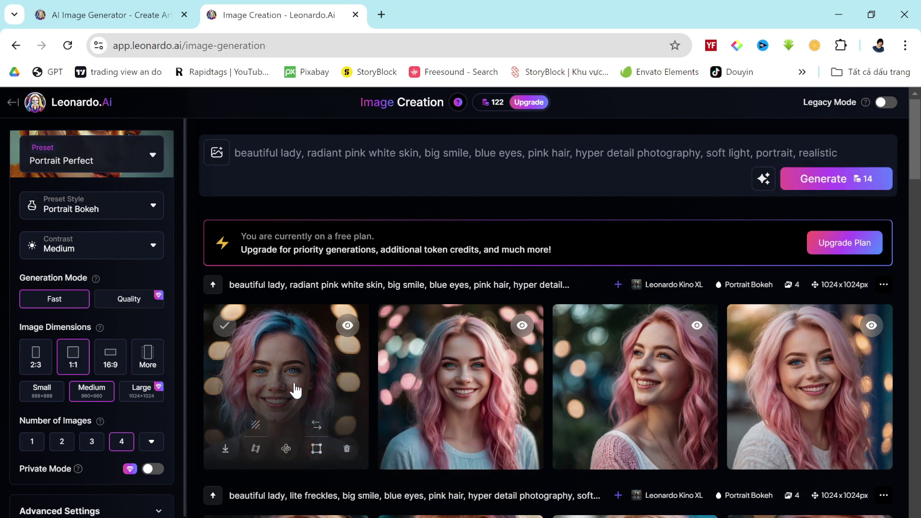
{"action": "left_click", "coordinate": [355, 383]}
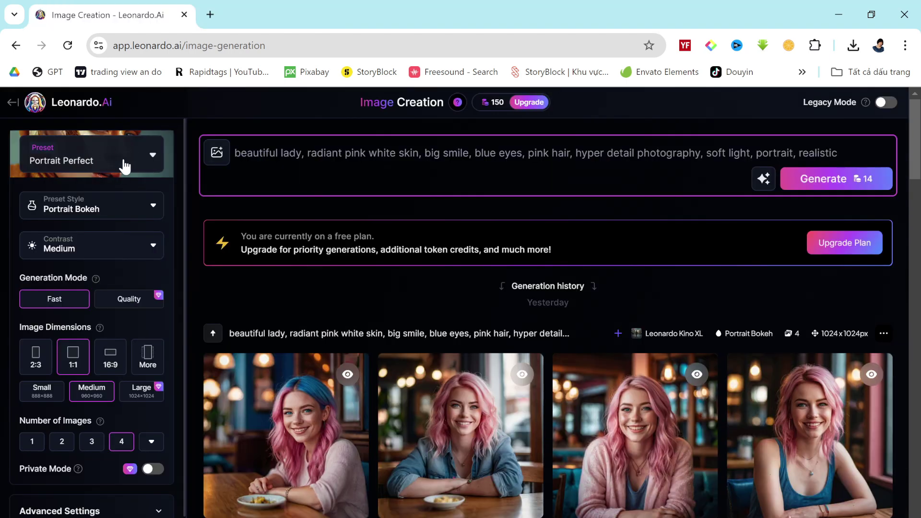
- Browse the style presets gallery and close it, keeping Portrait Perfect with Portrait Bokeh
{"action": "left_click", "coordinate": [125, 166]}
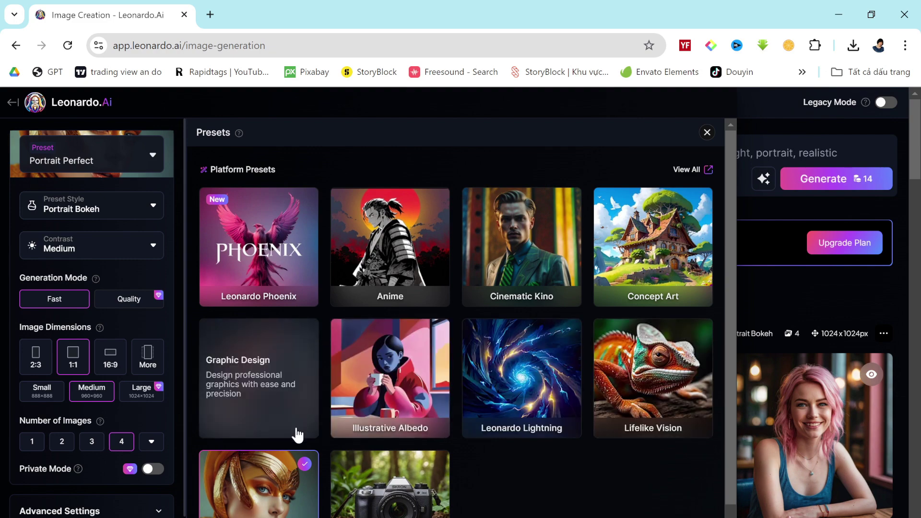
{"action": "scroll", "coordinate": [271, 504], "scroll_direction": "down", "scroll_amount": 1}
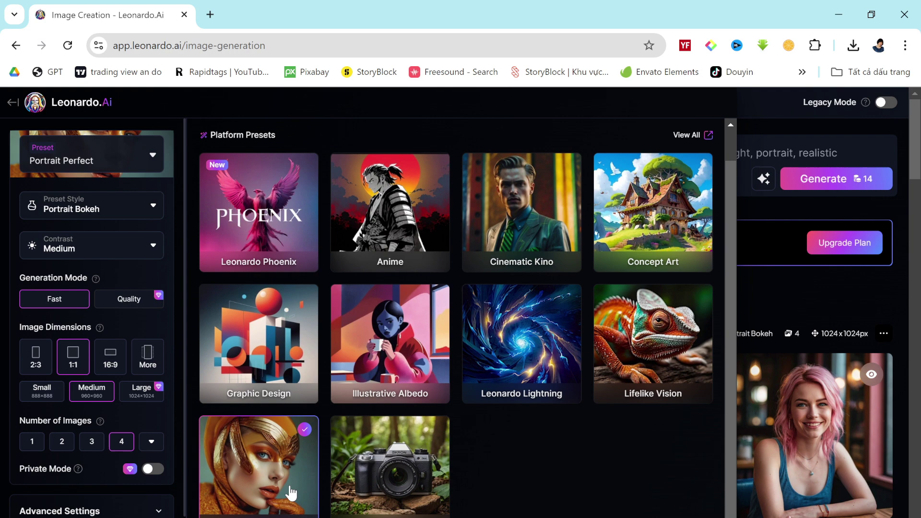
{"action": "scroll", "coordinate": [643, 191], "scroll_direction": "up", "scroll_amount": 1}
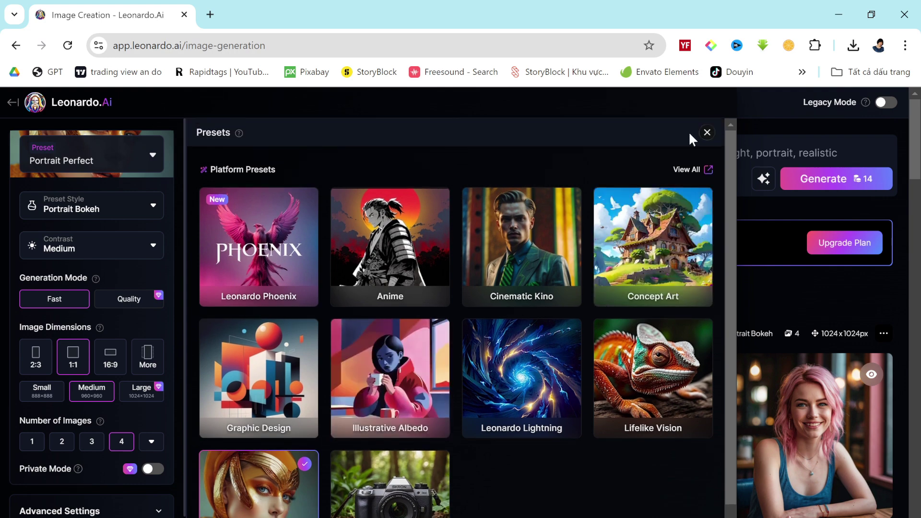
{"action": "left_click", "coordinate": [707, 133]}
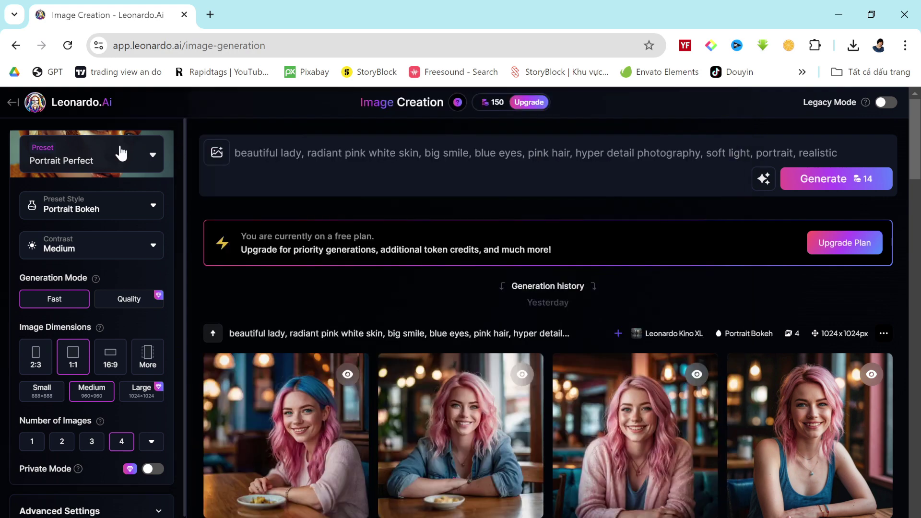
{"action": "left_click", "coordinate": [60, 215]}
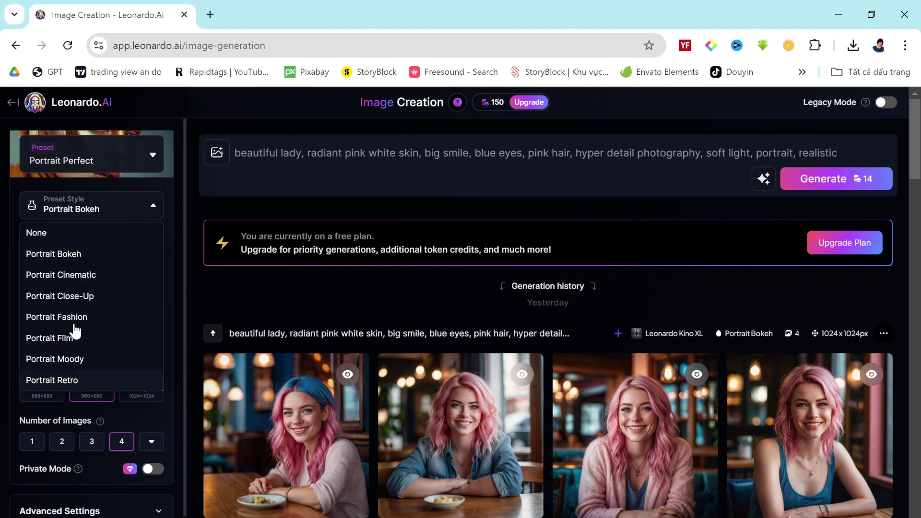
{"action": "left_click", "coordinate": [78, 260]}
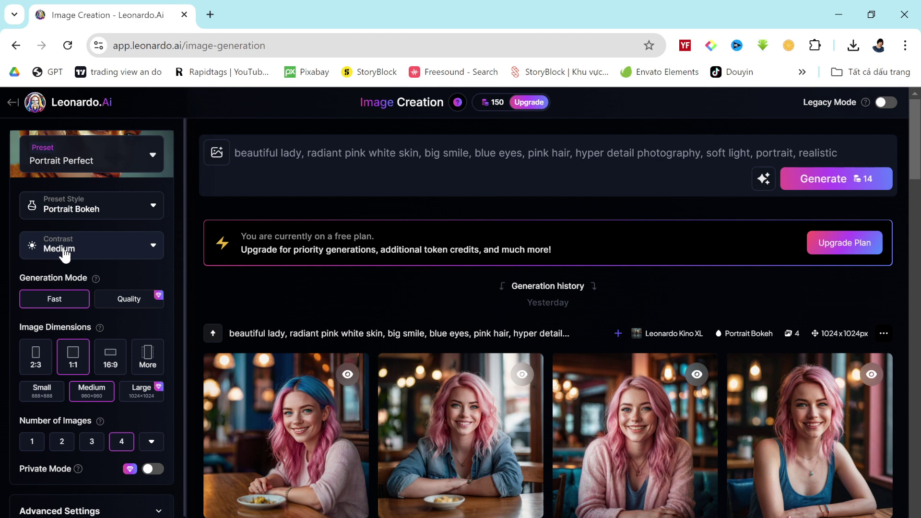
{"action": "left_click", "coordinate": [63, 249]}
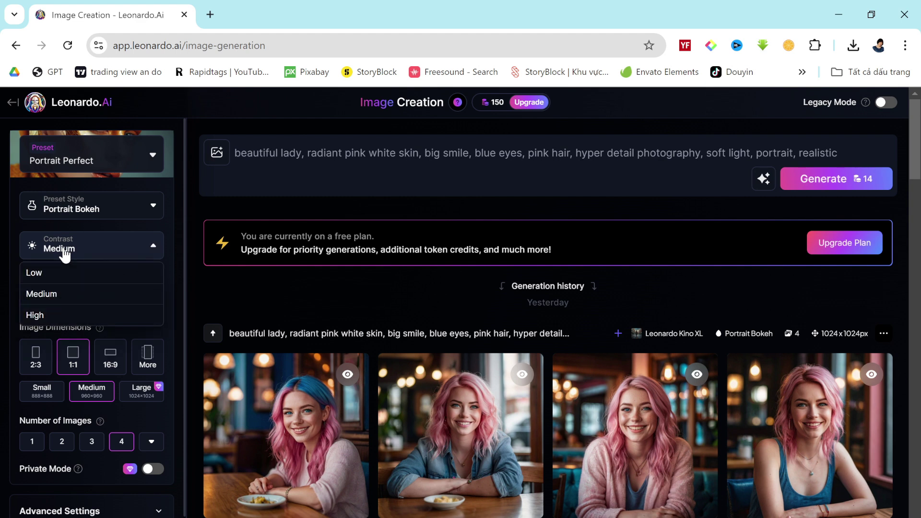
{"action": "left_click", "coordinate": [63, 298]}
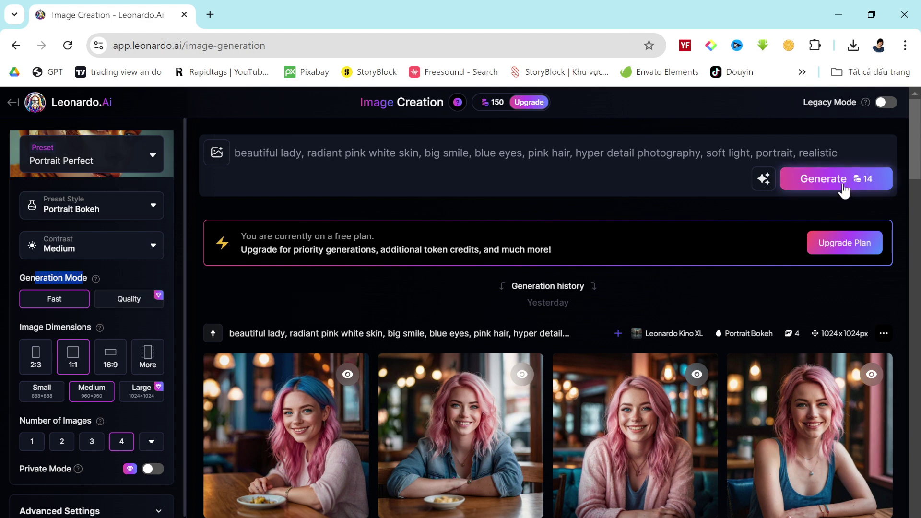
{"action": "scroll", "coordinate": [160, 347], "scroll_direction": "down", "scroll_amount": 1}
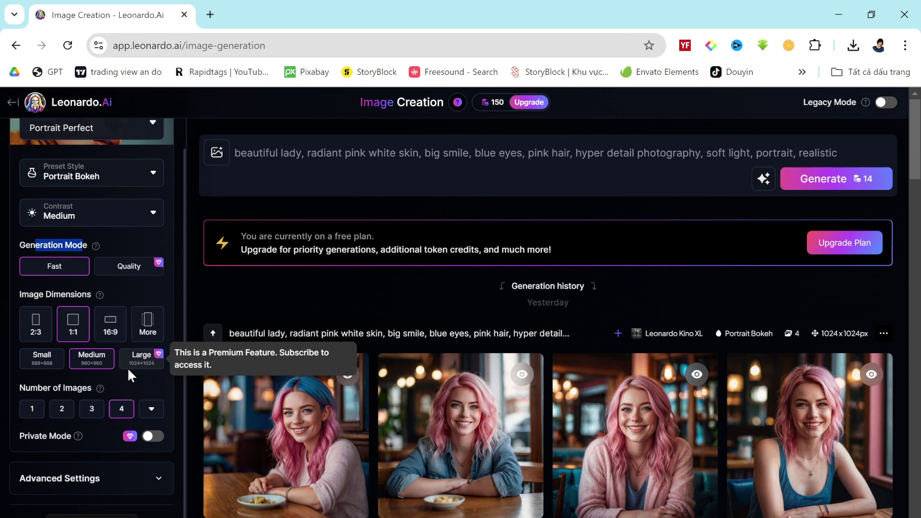
{"action": "scroll", "coordinate": [100, 417], "scroll_direction": "down", "scroll_amount": 3}
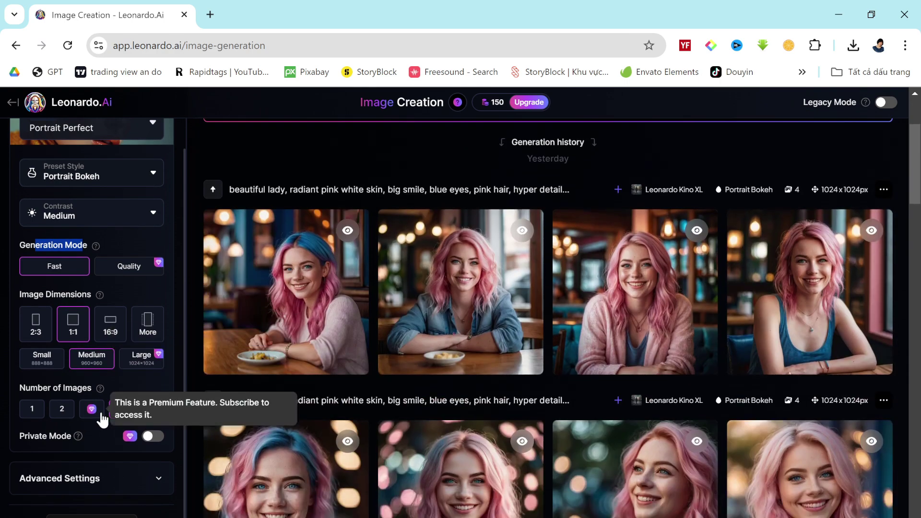
- Keep Leonardo Kino XL in Advanced Settings, turn Negative Prompt off, and generate four portraits
{"action": "left_click", "coordinate": [82, 490]}
{"action": "scroll", "coordinate": [82, 474], "scroll_direction": "down", "scroll_amount": 4}
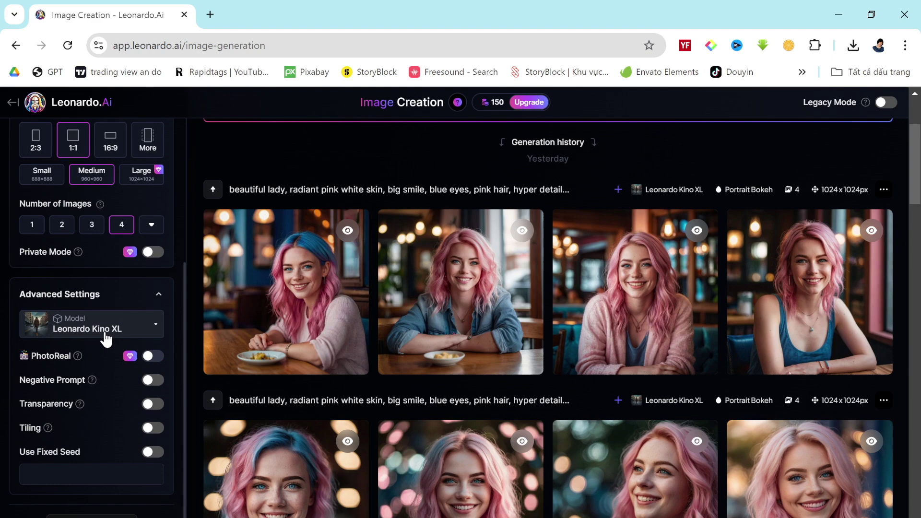
{"action": "left_click", "coordinate": [119, 329]}
{"action": "scroll", "coordinate": [103, 432], "scroll_direction": "down", "scroll_amount": 3}
{"action": "scroll", "coordinate": [101, 417], "scroll_direction": "up", "scroll_amount": 5}
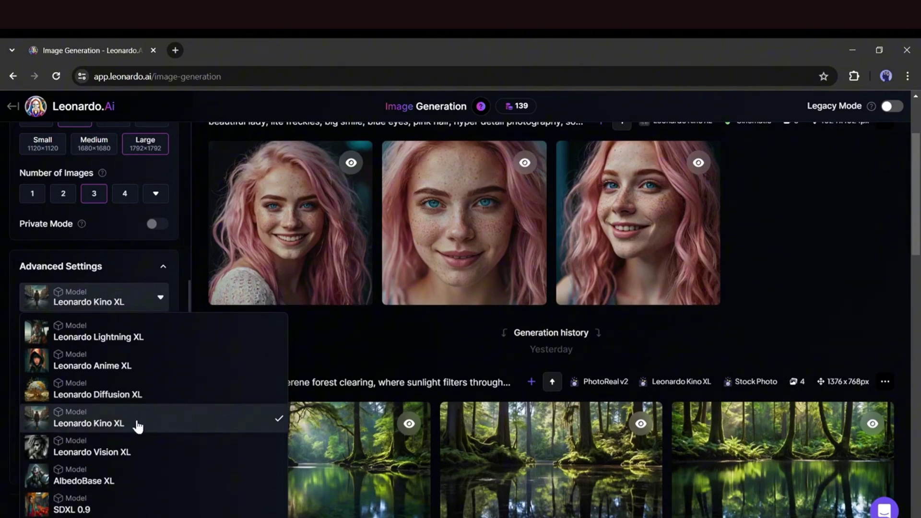
{"action": "left_click", "coordinate": [136, 424]}
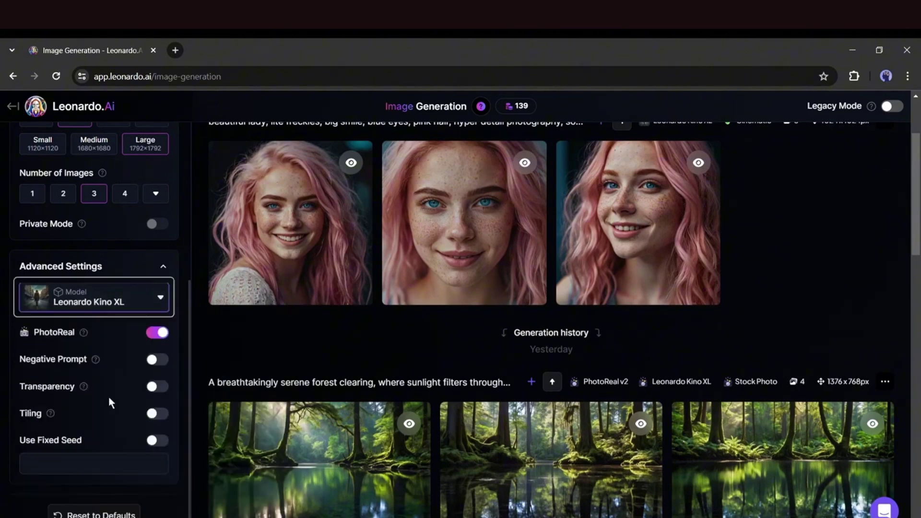
{"action": "left_click", "coordinate": [156, 360]}
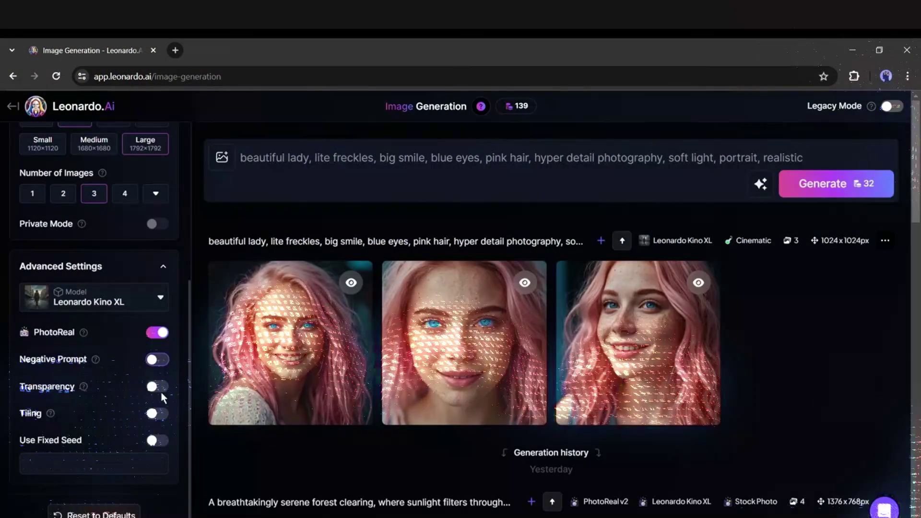
{"action": "left_click", "coordinate": [117, 464]}
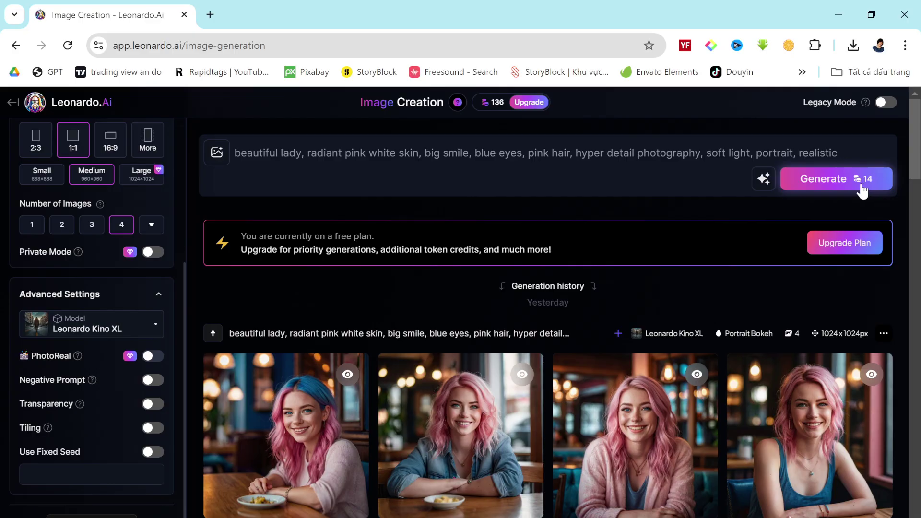
{"action": "left_click", "coordinate": [861, 184]}
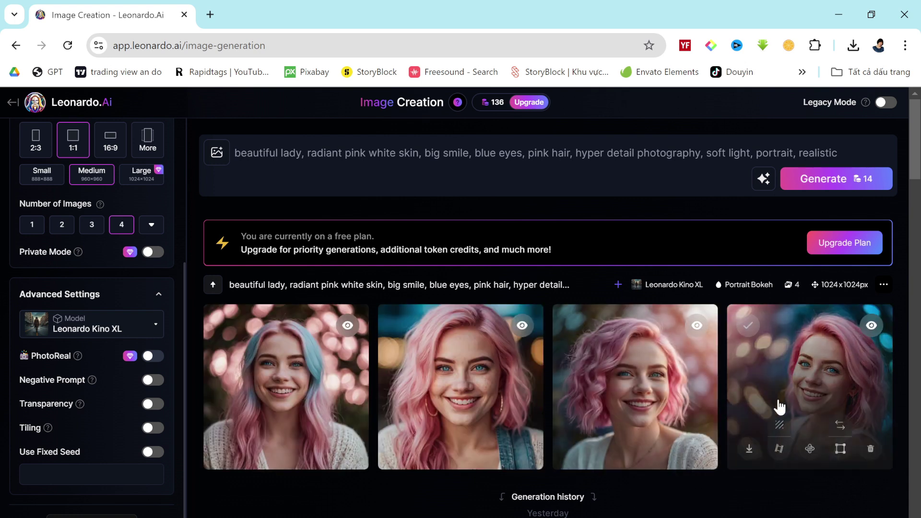
- Open the first new pink-haired portrait full size and step through the next three images
{"action": "scroll", "coordinate": [638, 380], "scroll_direction": "down", "scroll_amount": 2}
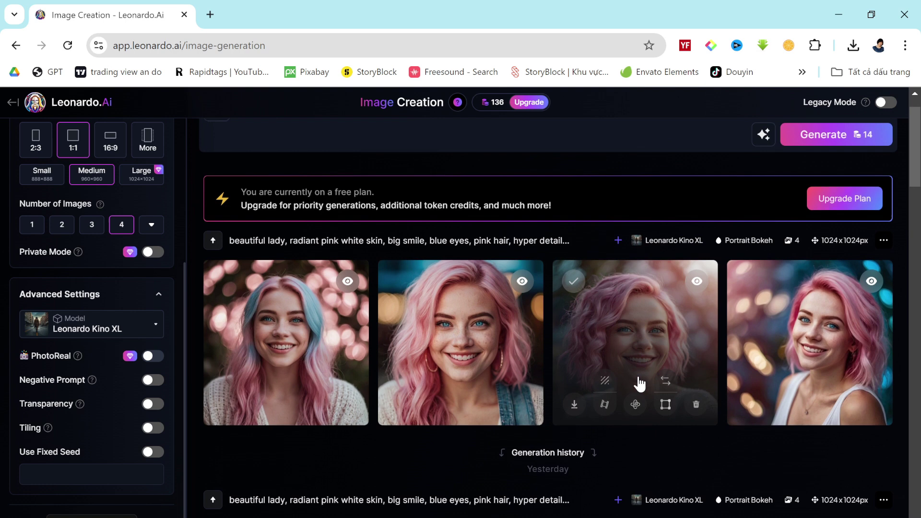
{"action": "scroll", "coordinate": [479, 365], "scroll_direction": "up", "scroll_amount": 2}
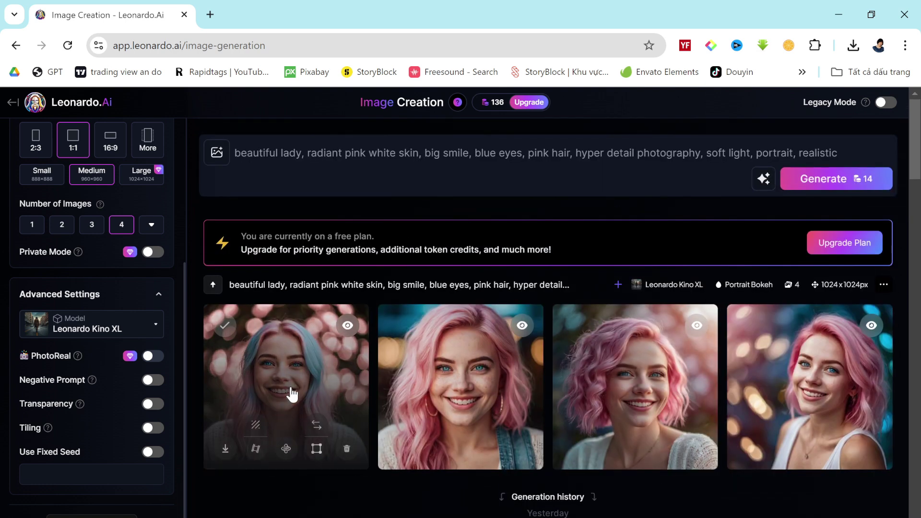
{"action": "left_click", "coordinate": [290, 384]}
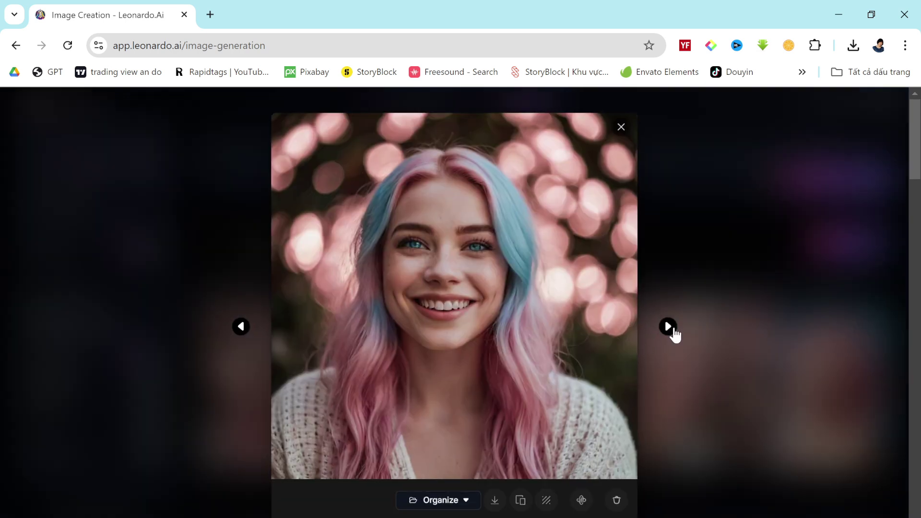
{"action": "left_click", "coordinate": [669, 328]}
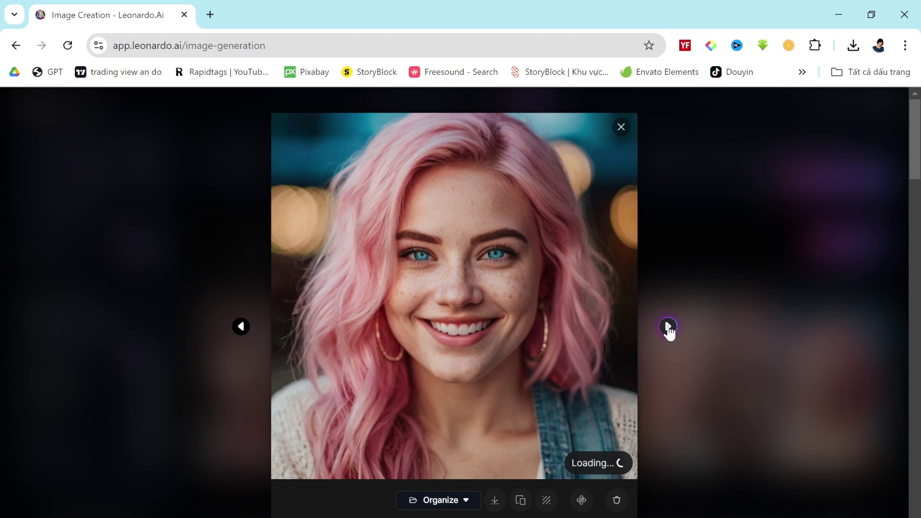
{"action": "left_click", "coordinate": [668, 327]}
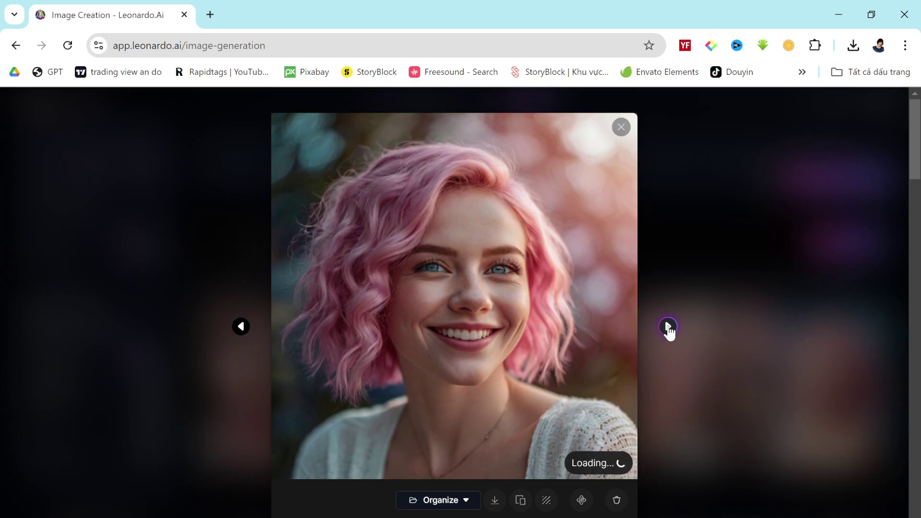
{"action": "left_click", "coordinate": [668, 327]}
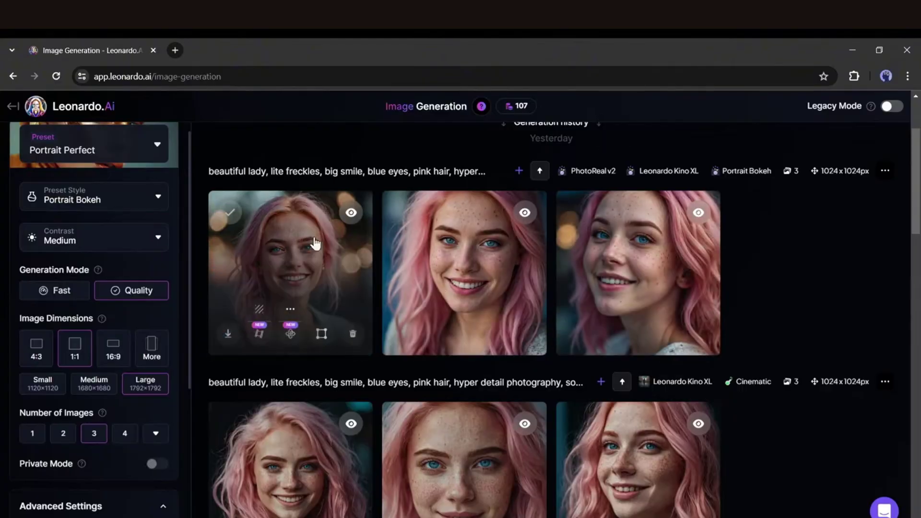
- Attach the first freckled pink-haired portrait from Your Generations as a Character Reference
{"action": "scroll", "coordinate": [281, 264], "scroll_direction": "up", "scroll_amount": 3}
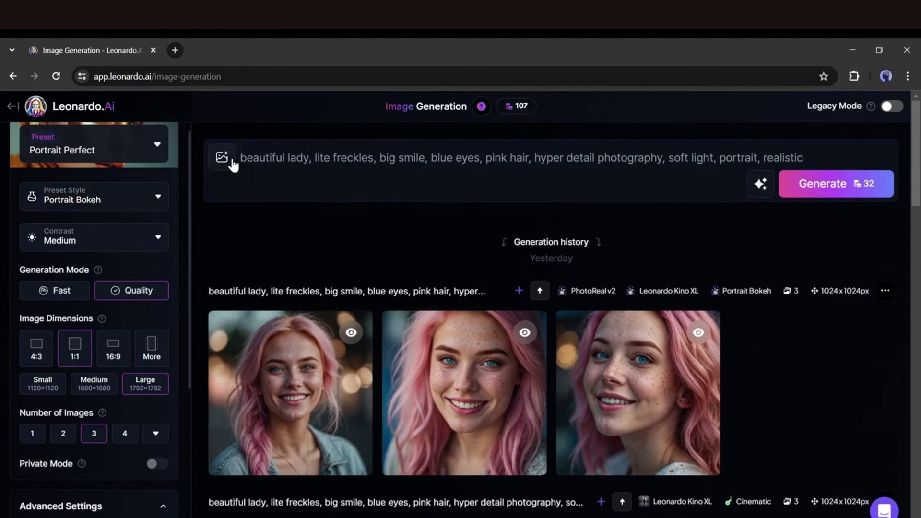
{"action": "left_click", "coordinate": [221, 163]}
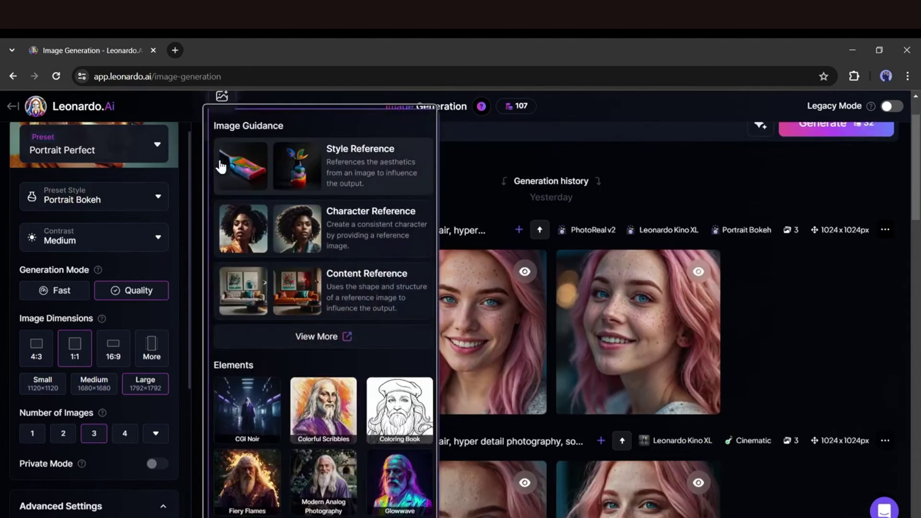
{"action": "left_click", "coordinate": [351, 215]}
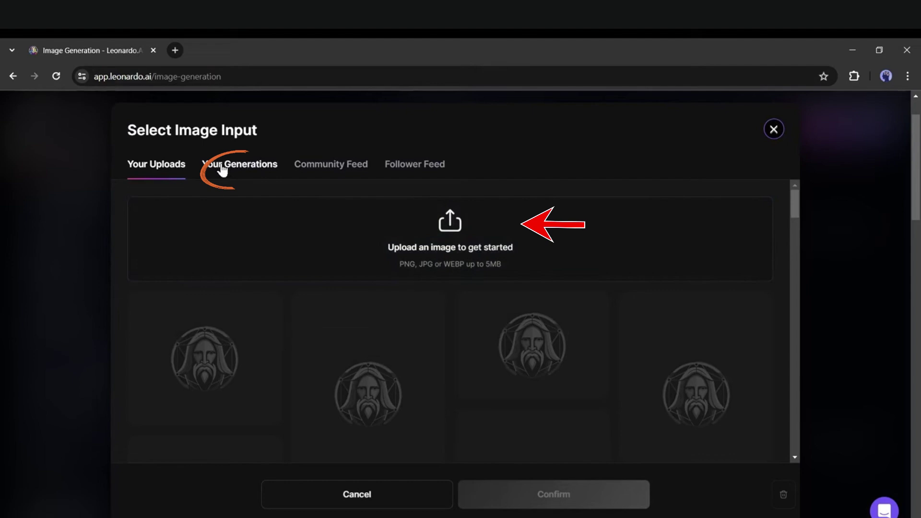
{"action": "left_click", "coordinate": [225, 168]}
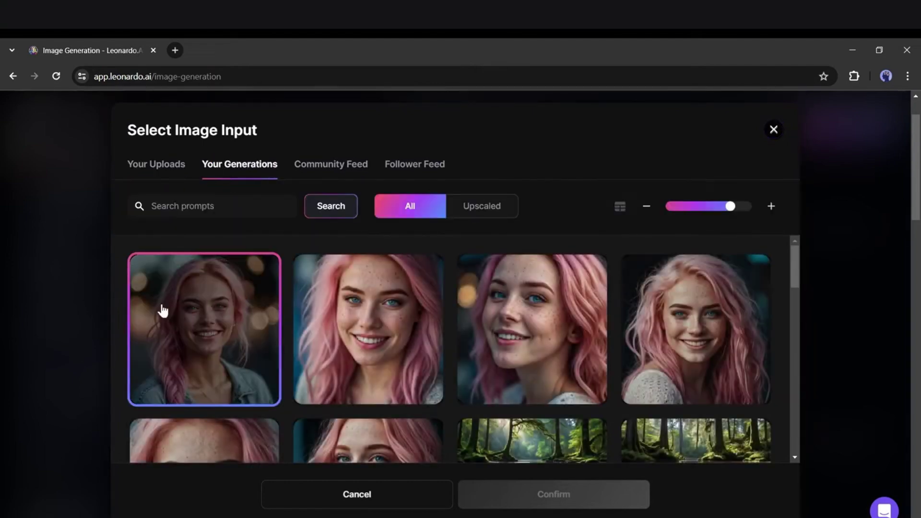
{"action": "left_click", "coordinate": [221, 309]}
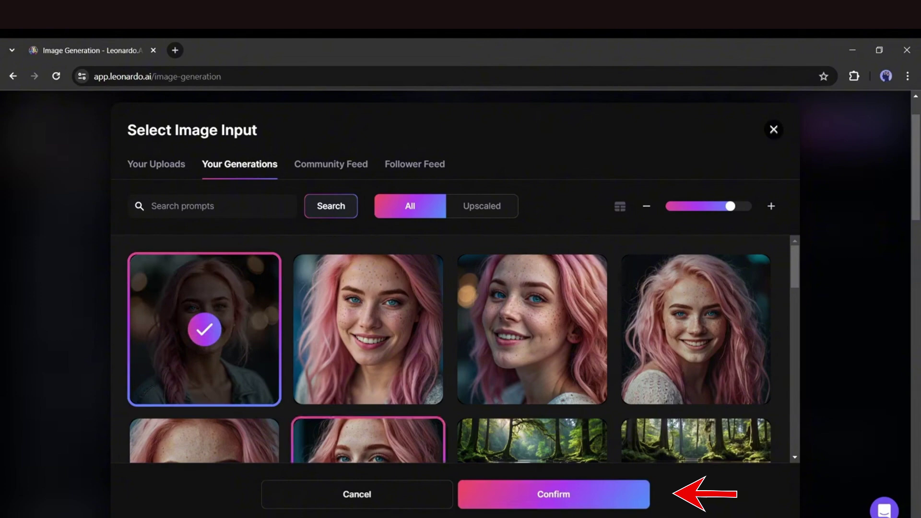
{"action": "left_click", "coordinate": [544, 498]}
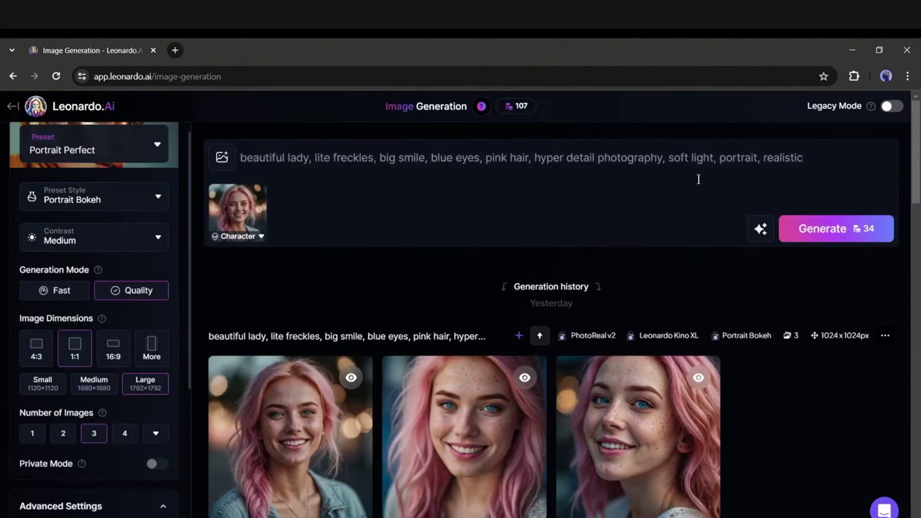
{"action": "left_click", "coordinate": [807, 161]}
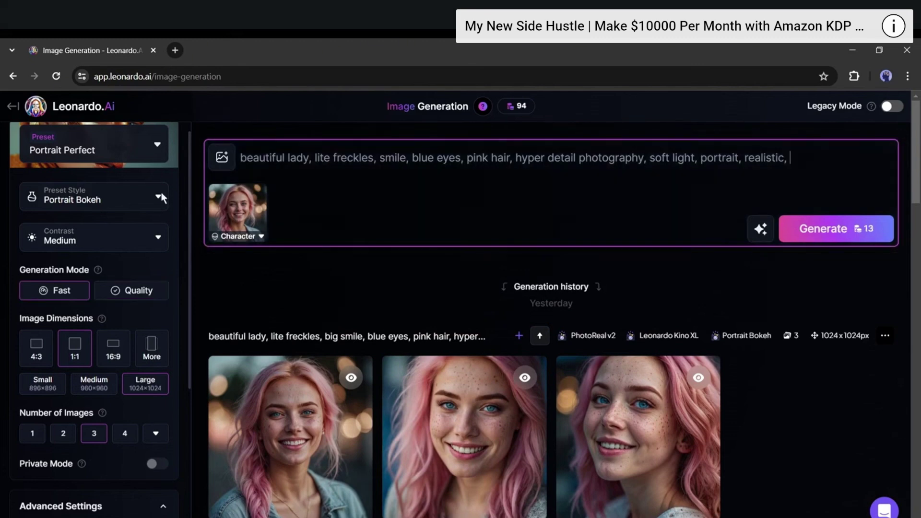
- Set Character Reference strength to High and append 'sitting behind a table in a cozy restaurant' to the prompt
{"action": "left_click", "coordinate": [261, 237]}
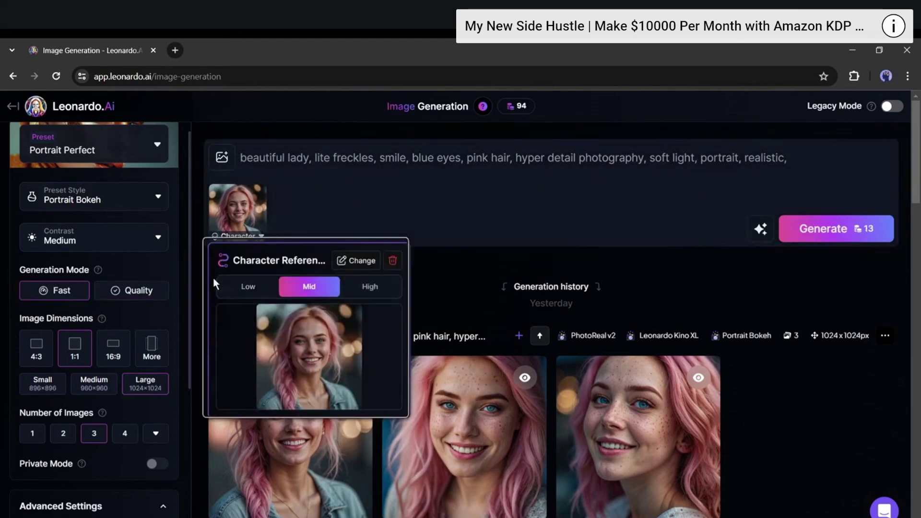
{"action": "left_click", "coordinate": [371, 289]}
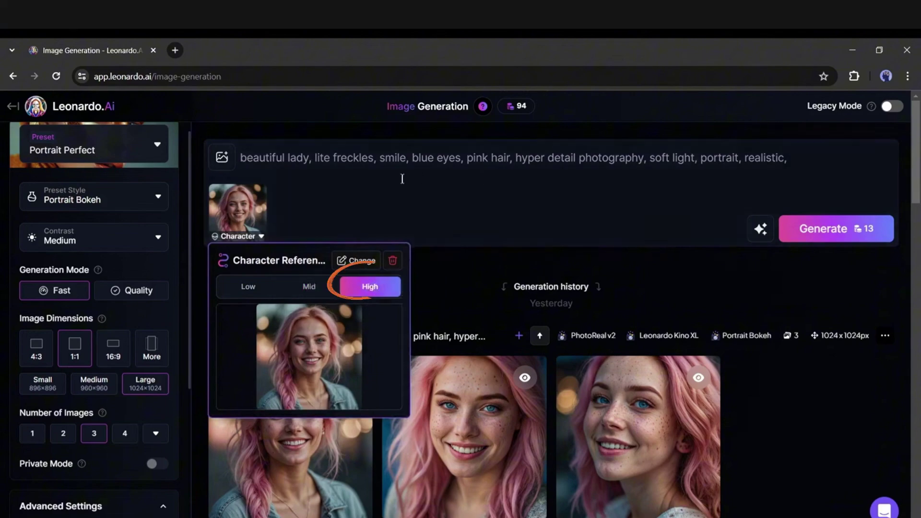
{"action": "key", "text": "Escape"}
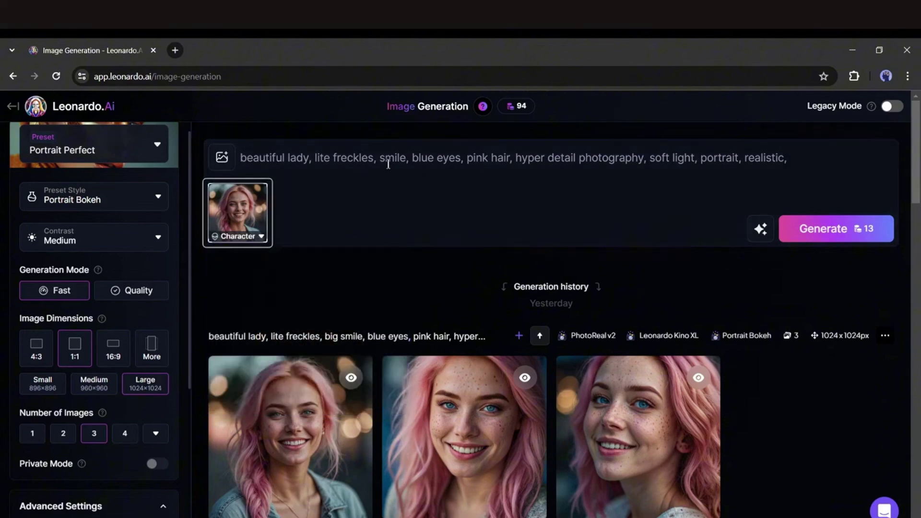
{"action": "left_click", "coordinate": [804, 158]}
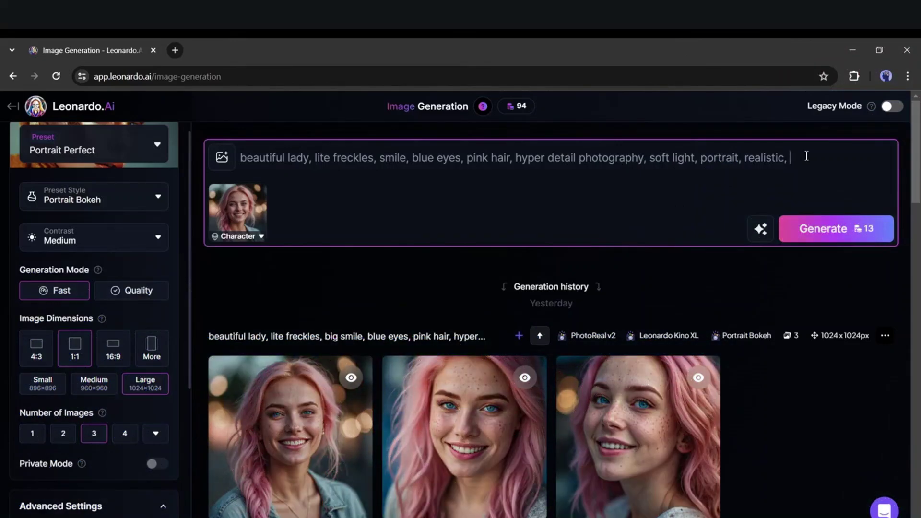
{"action": "type", "text": "sitting behind a table in a cozy restaurant"}
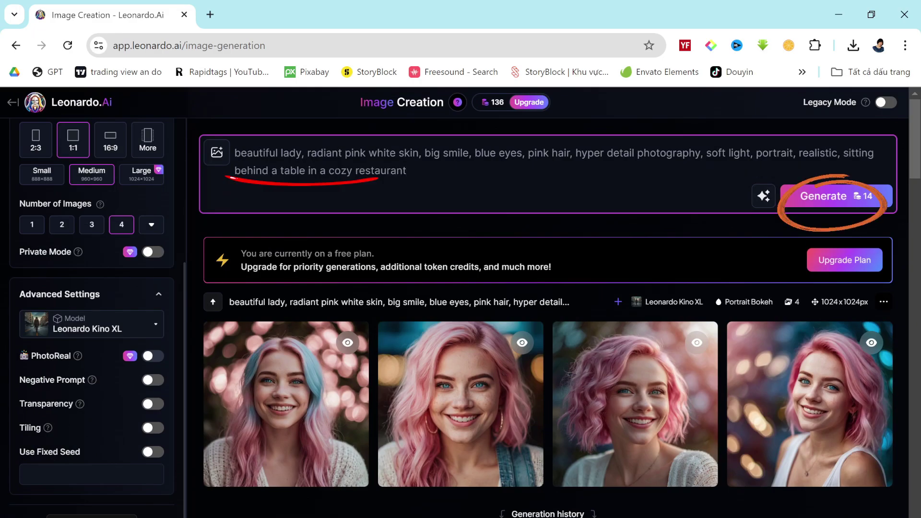
- Generate four portraits of the smiling pink-haired woman seated at a restaurant table
{"action": "left_click", "coordinate": [823, 196]}
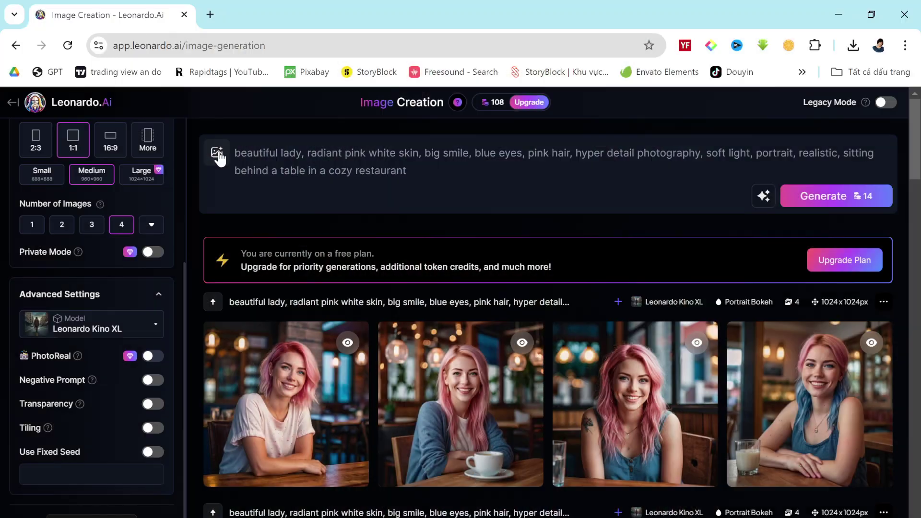
- Add Pose to Image guidance and upload a pose reference image
{"action": "left_click", "coordinate": [218, 153]}
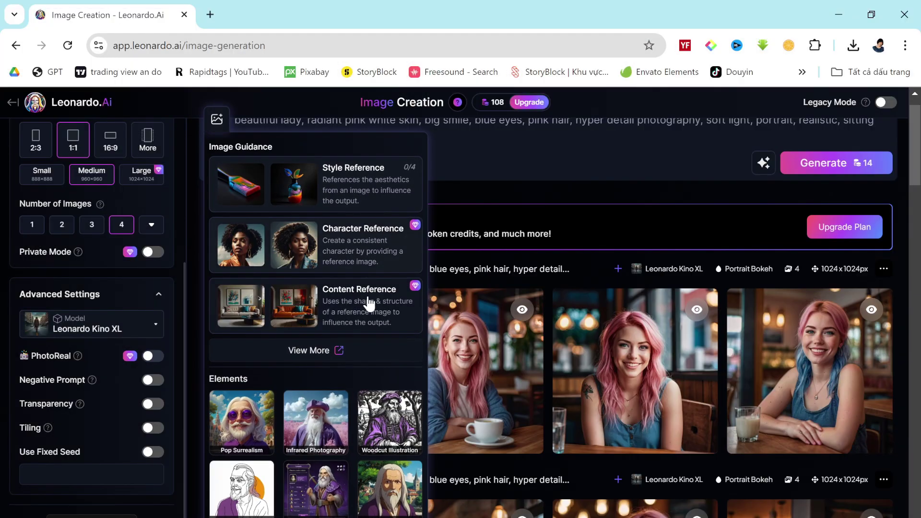
{"action": "left_click", "coordinate": [314, 350]}
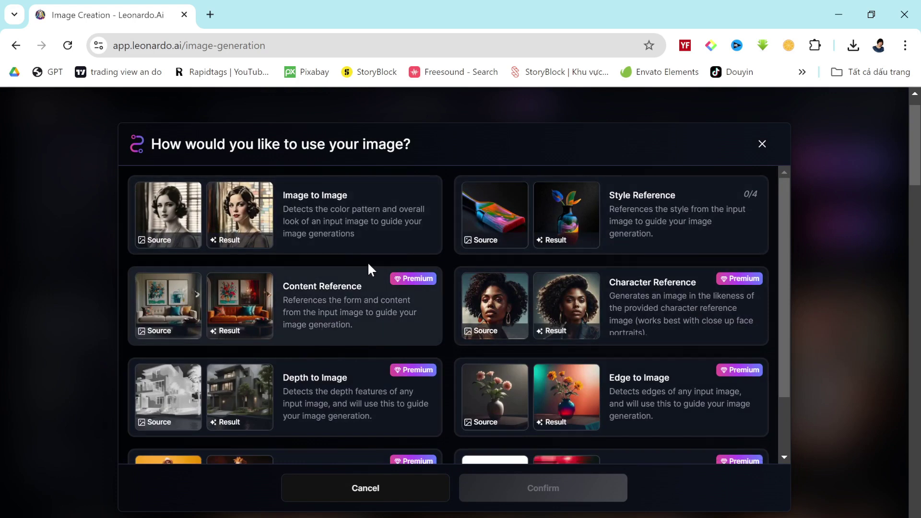
{"action": "scroll", "coordinate": [378, 379], "scroll_direction": "down", "scroll_amount": 2}
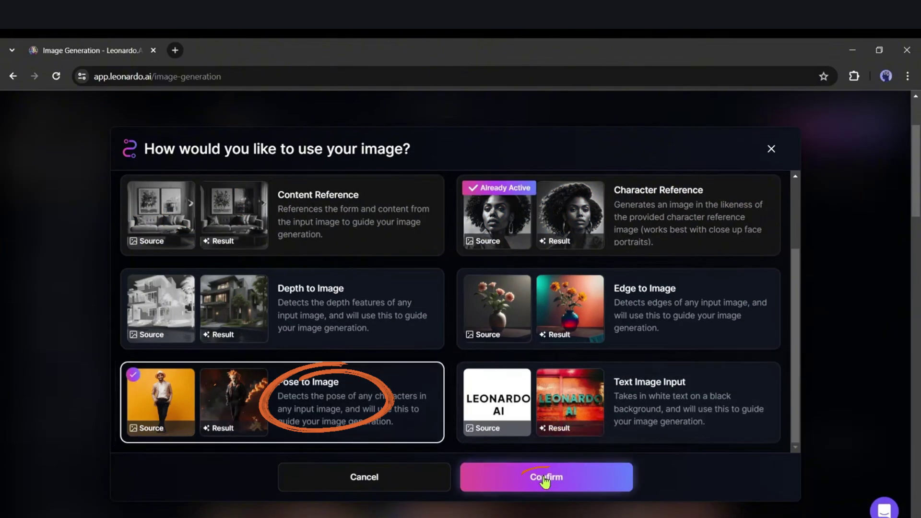
{"action": "left_click", "coordinate": [542, 482]}
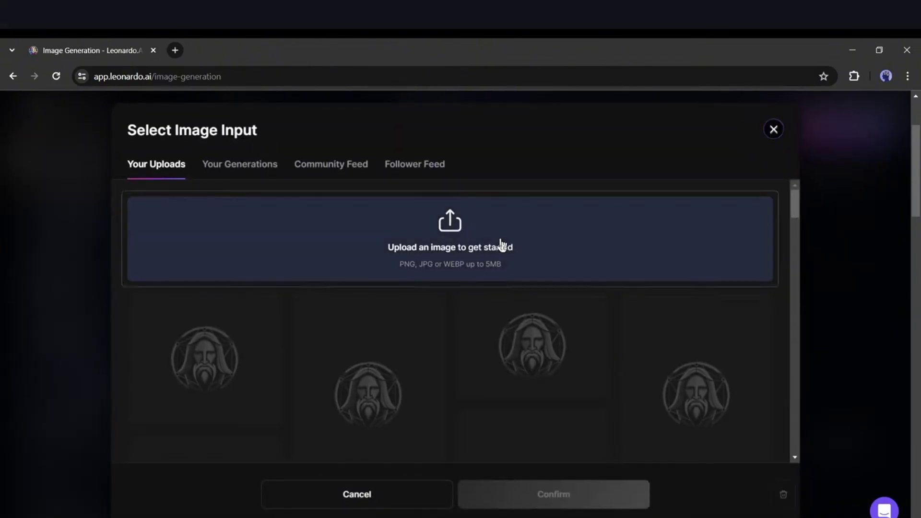
{"action": "left_click", "coordinate": [501, 242]}
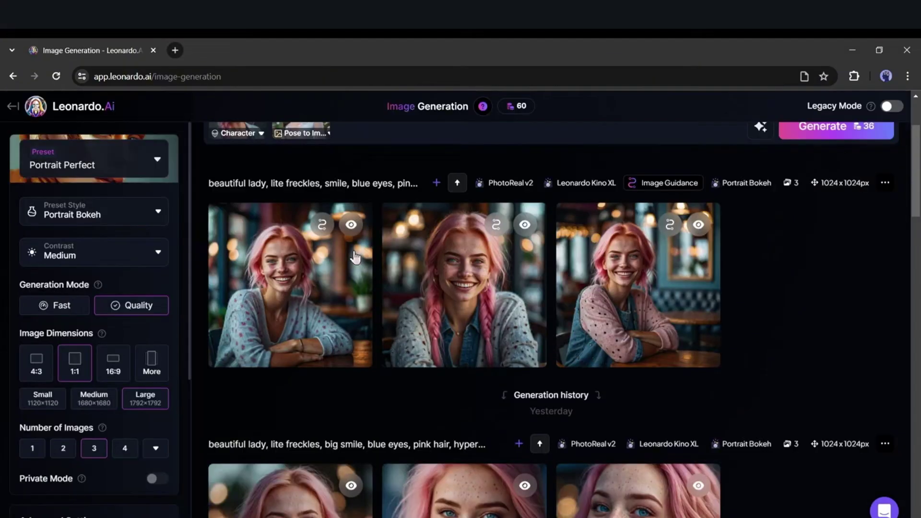
- Raise the pose strength to about 1.74 and delete the restaurant text from the prompt
{"action": "scroll", "coordinate": [359, 287], "scroll_direction": "up", "scroll_amount": 3}
{"action": "left_click", "coordinate": [327, 255]}
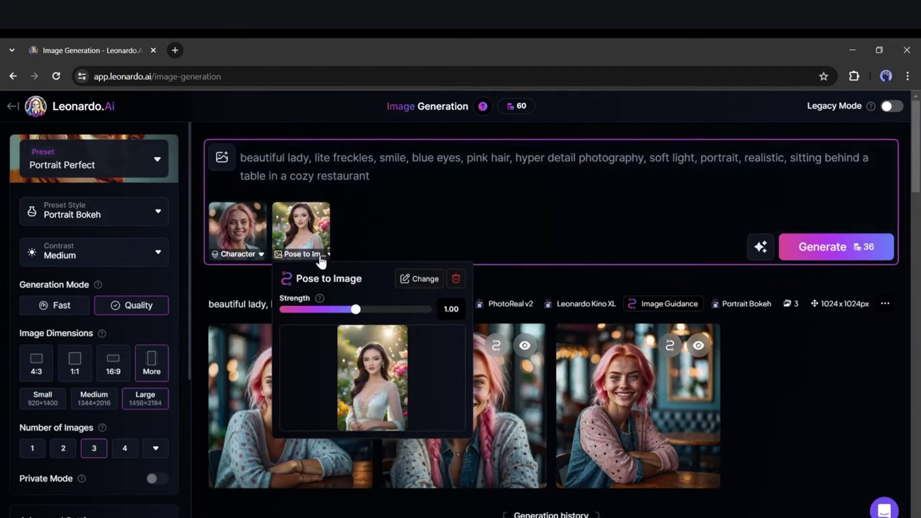
{"action": "left_click_drag", "start_coordinate": [356, 310], "coordinate": [413, 319]}
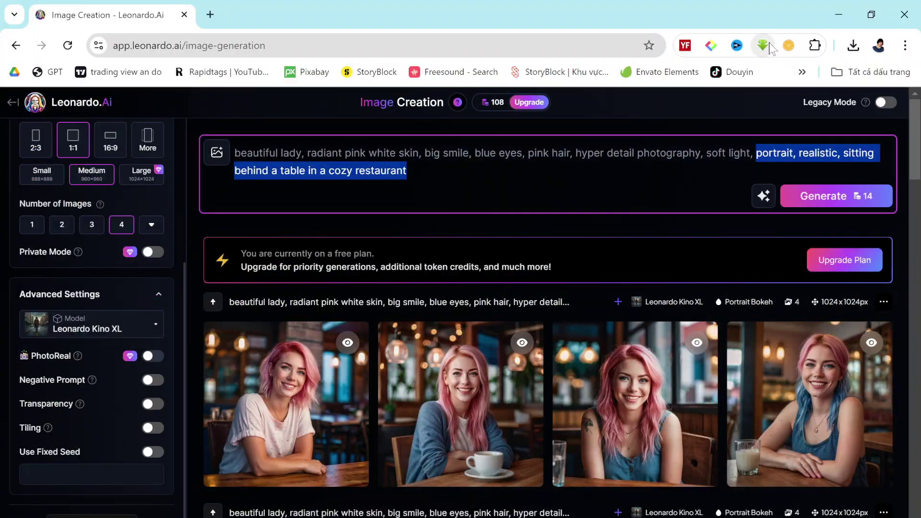
{"action": "key", "text": "BackSpace"}
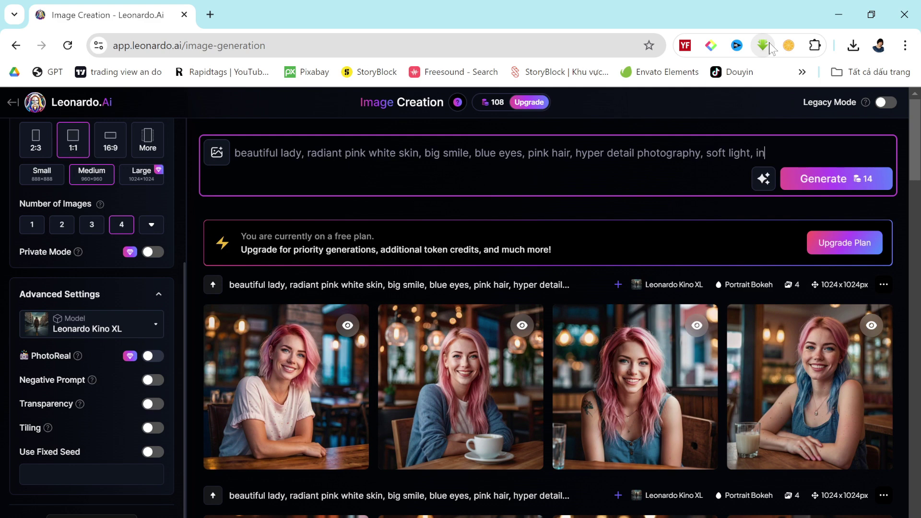
- End the prompt with 'in a garden' and generate two sets of garden portraits
{"action": "type", "text": "in a garden"}
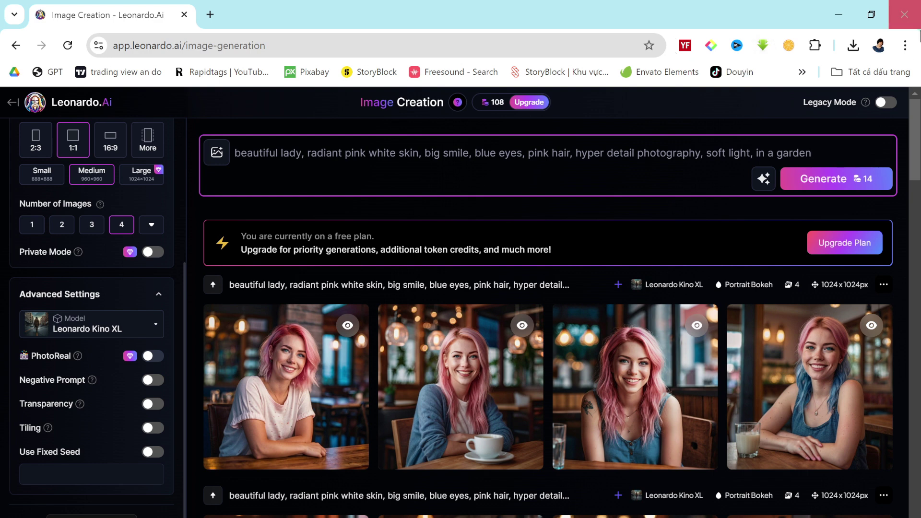
{"action": "left_click", "coordinate": [832, 180]}
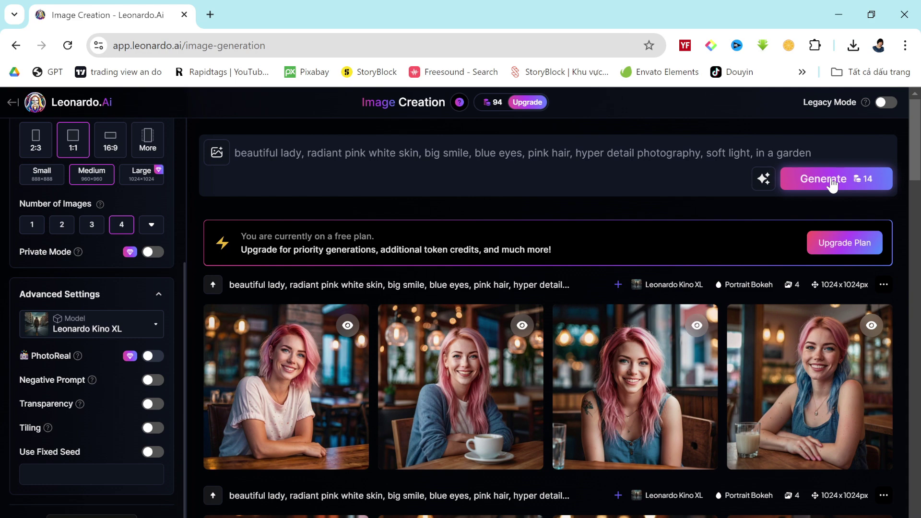
{"action": "left_click", "coordinate": [832, 181]}
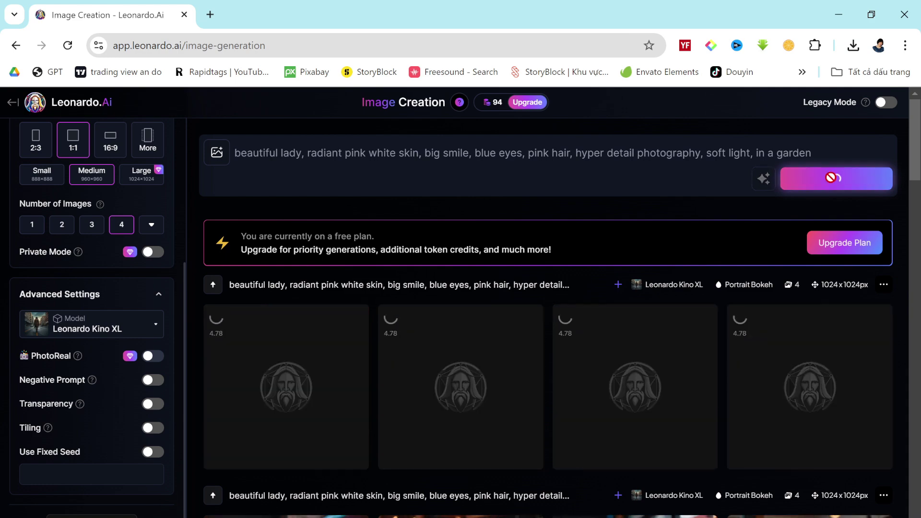
- View the second garden portrait full size and step through the next four portraits
{"action": "scroll", "coordinate": [794, 344], "scroll_direction": "down", "scroll_amount": 1}
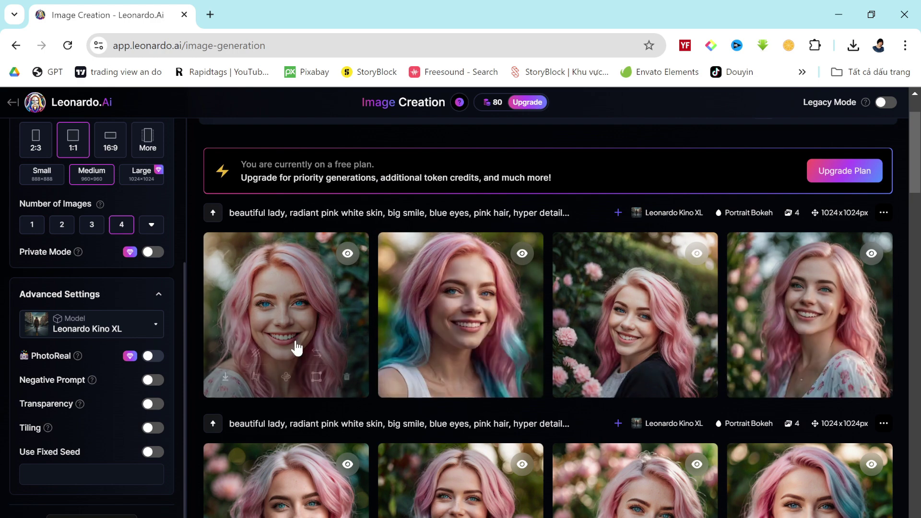
{"action": "scroll", "coordinate": [602, 391], "scroll_direction": "down", "scroll_amount": 3}
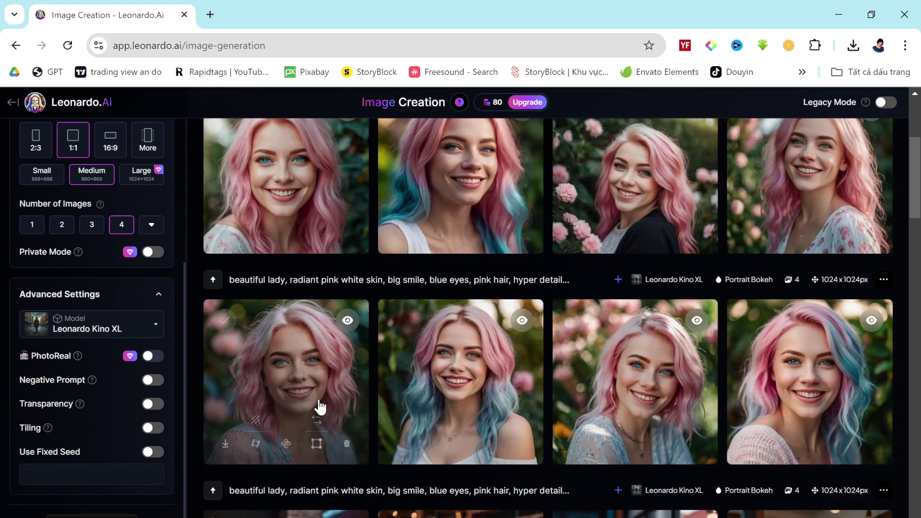
{"action": "scroll", "coordinate": [480, 251], "scroll_direction": "up", "scroll_amount": 1}
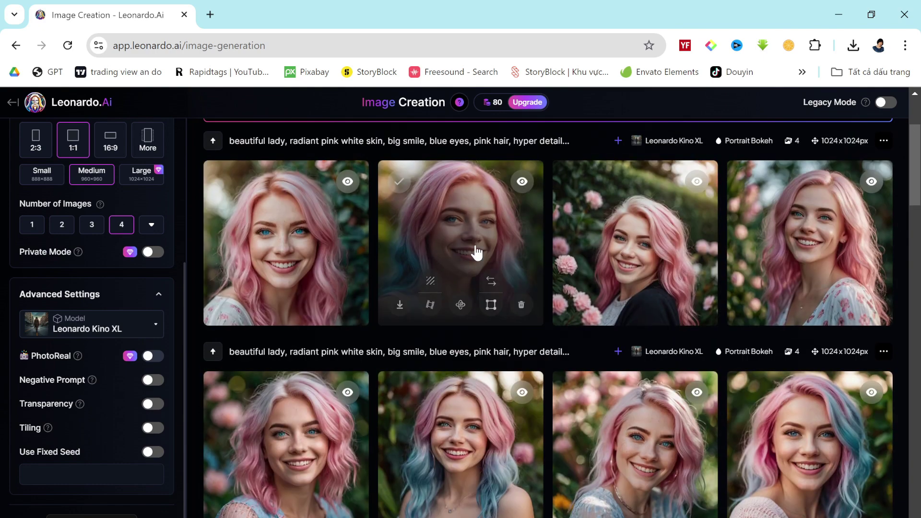
{"action": "left_click", "coordinate": [484, 256]}
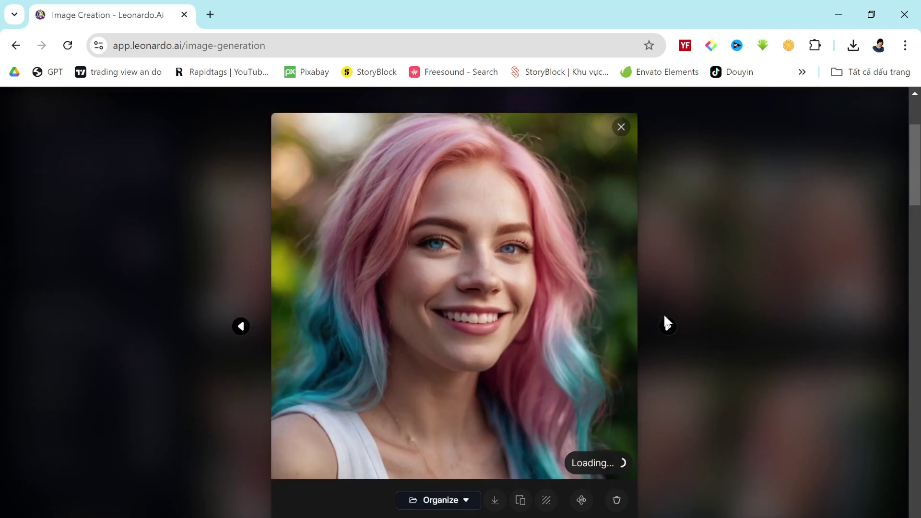
{"action": "left_click", "coordinate": [667, 327]}
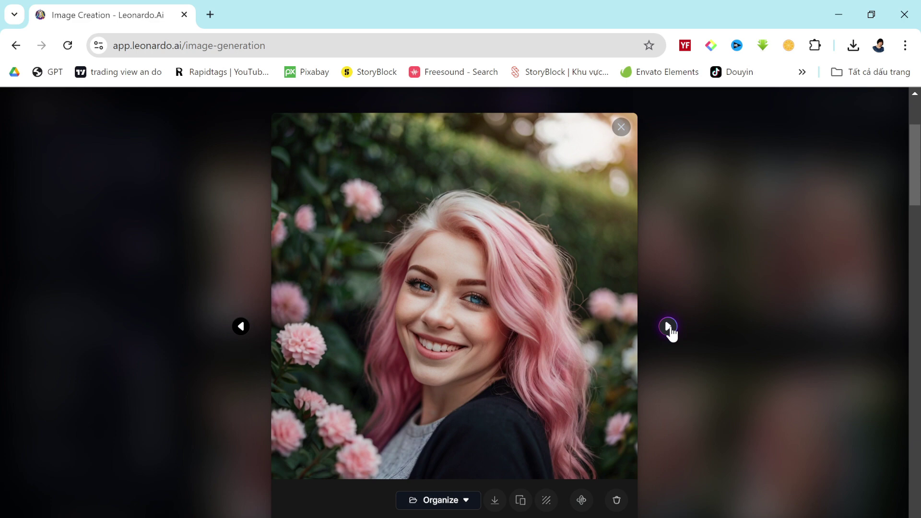
{"action": "left_click", "coordinate": [668, 327]}
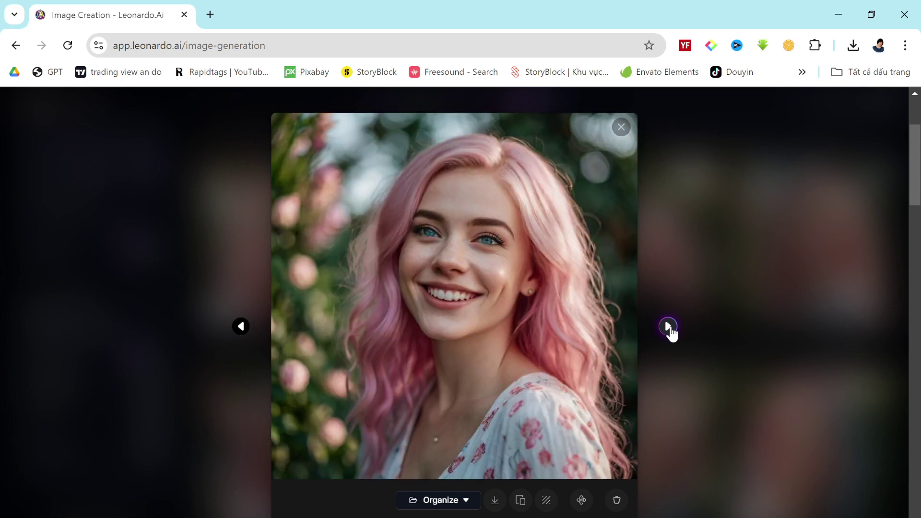
{"action": "left_click", "coordinate": [668, 327]}
{"action": "left_click", "coordinate": [667, 327]}
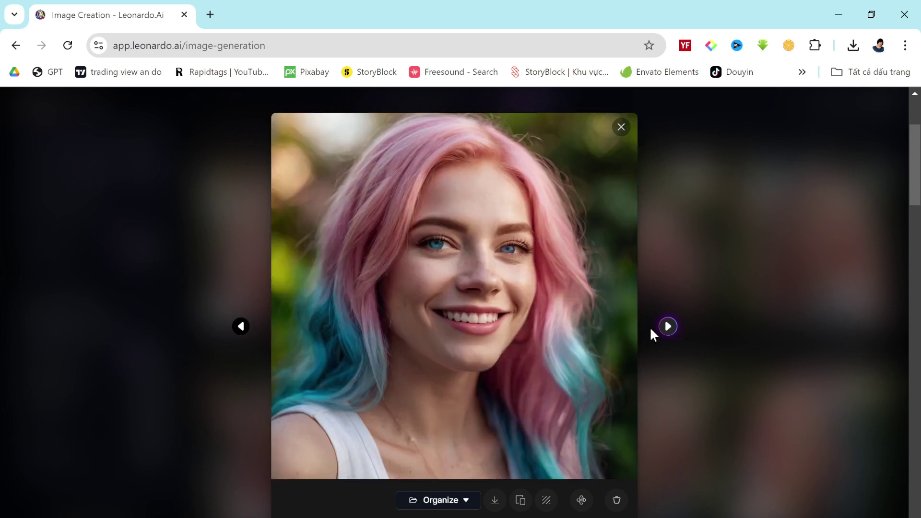